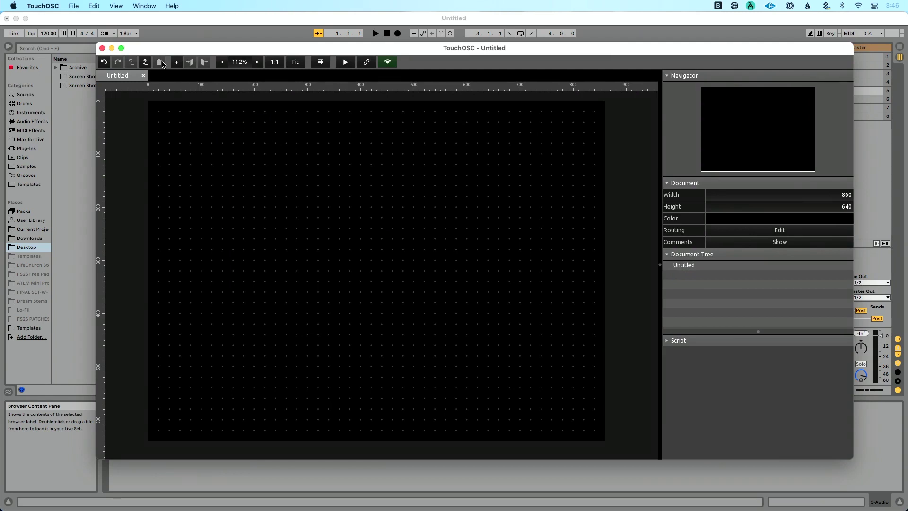
Add a button control to the empty canvas.
{"action": "left_click", "coordinate": [176, 62]}
{"action": "left_click", "coordinate": [189, 96]}
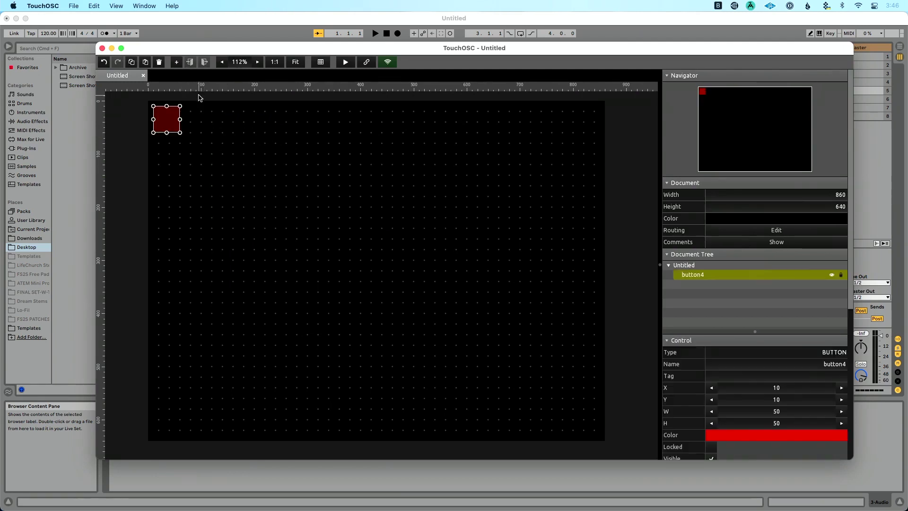
{"action": "left_click", "coordinate": [222, 129]}
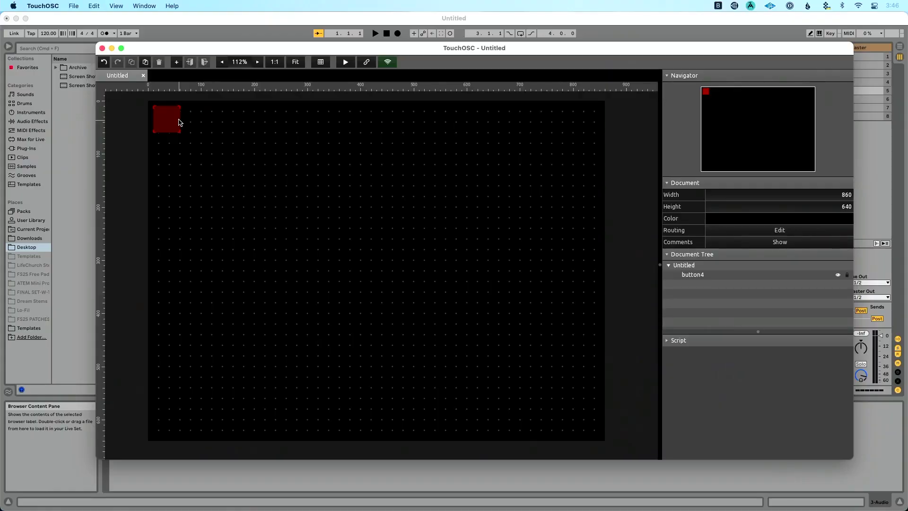
Copy the button, paste it, and place the duplicate on the same row at about X 100, Y 10.
{"action": "left_click", "coordinate": [173, 122]}
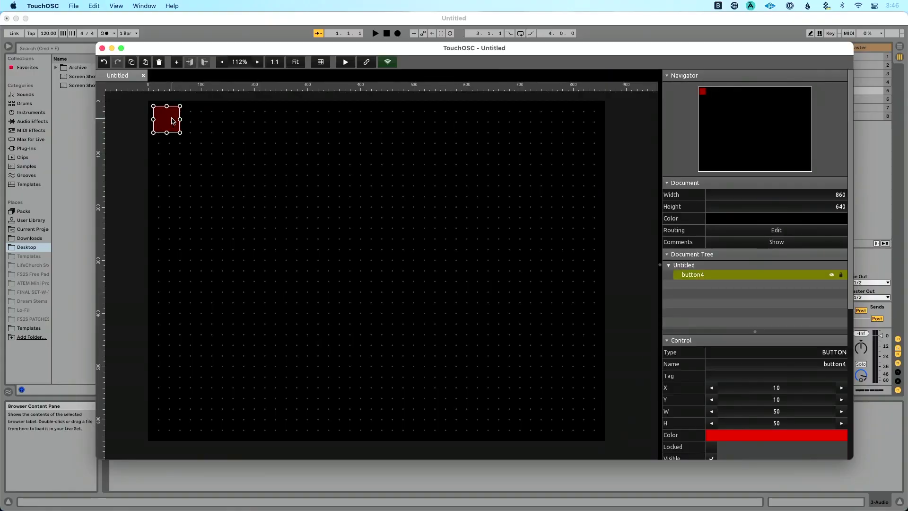
{"action": "left_click", "coordinate": [132, 63]}
{"action": "left_click", "coordinate": [217, 118]}
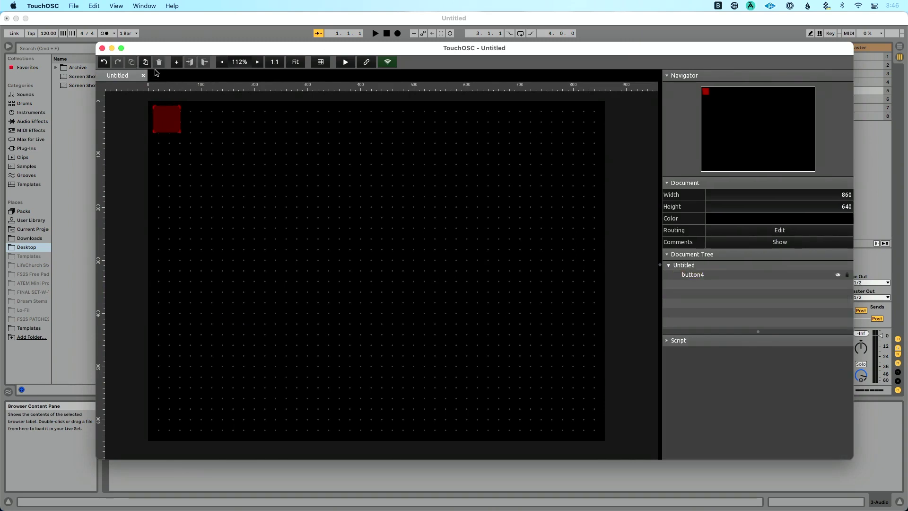
{"action": "left_click", "coordinate": [145, 62]}
{"action": "left_click_drag", "start_coordinate": [169, 118], "coordinate": [214, 118]}
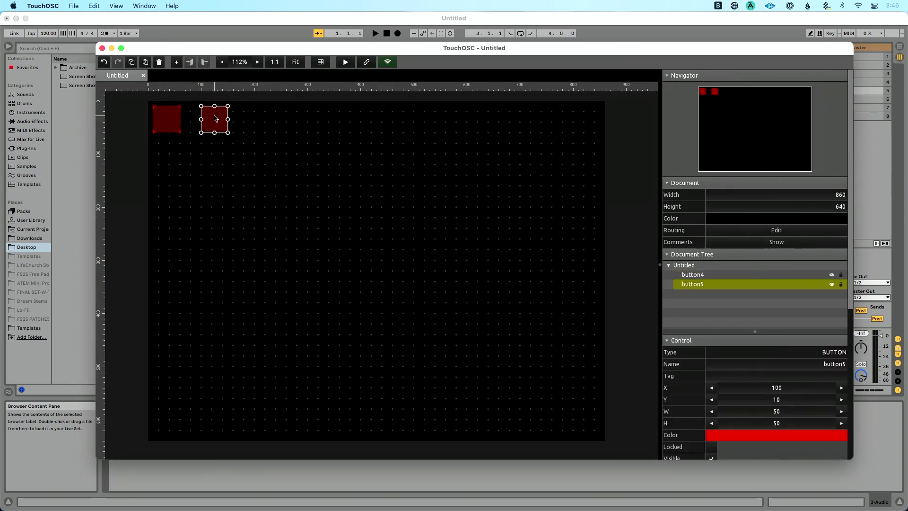
{"action": "left_click", "coordinate": [251, 120]}
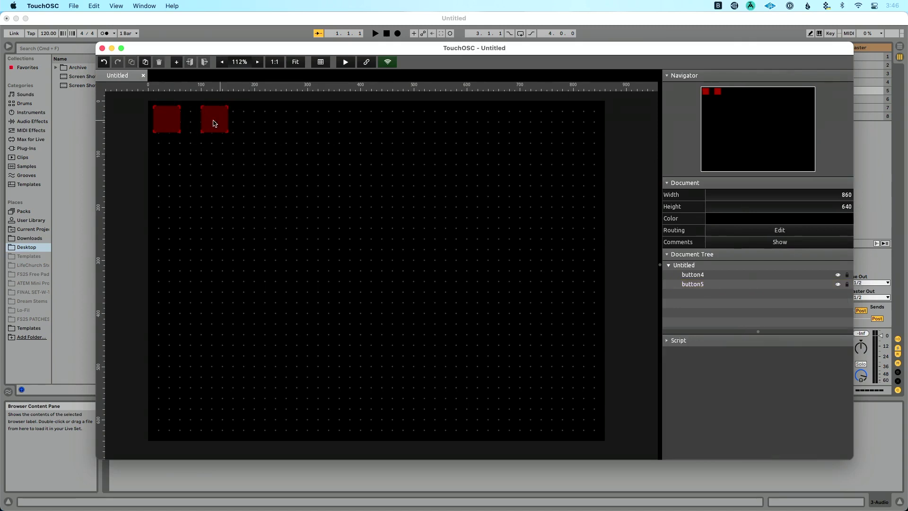
Copy the first button, paste it, and move the new copy below the row to about X 160, Y 110.
{"action": "left_click", "coordinate": [166, 119]}
{"action": "right_click", "coordinate": [166, 119]}
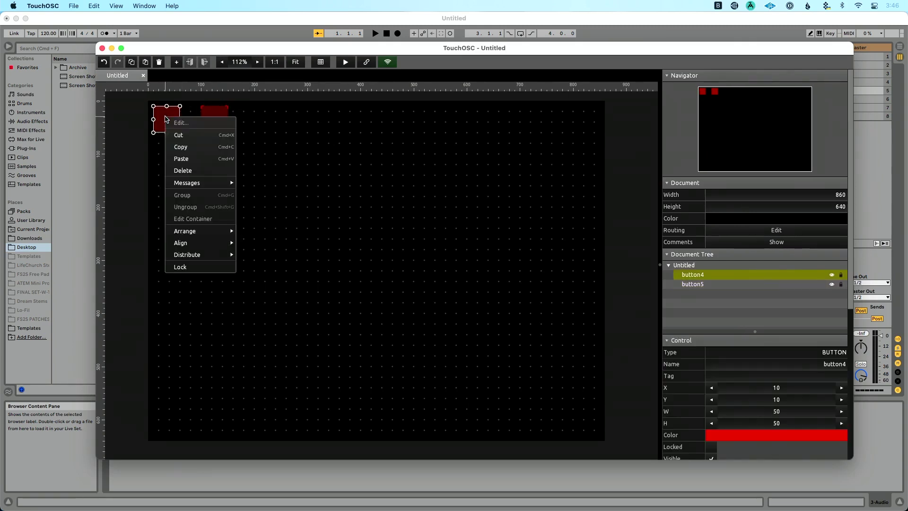
{"action": "left_click", "coordinate": [191, 147]}
{"action": "right_click", "coordinate": [218, 149]}
{"action": "left_click", "coordinate": [245, 132]}
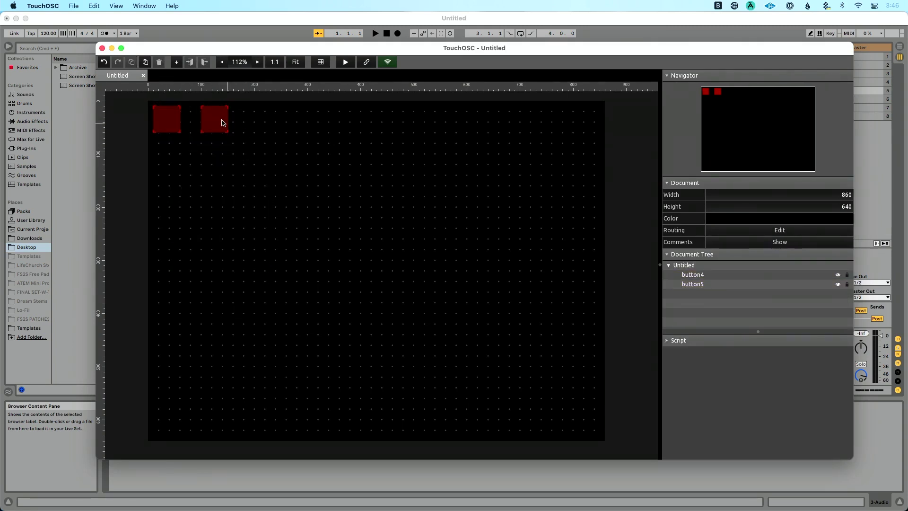
{"action": "left_click", "coordinate": [218, 121]}
{"action": "right_click", "coordinate": [219, 121]}
{"action": "left_click", "coordinate": [243, 157]}
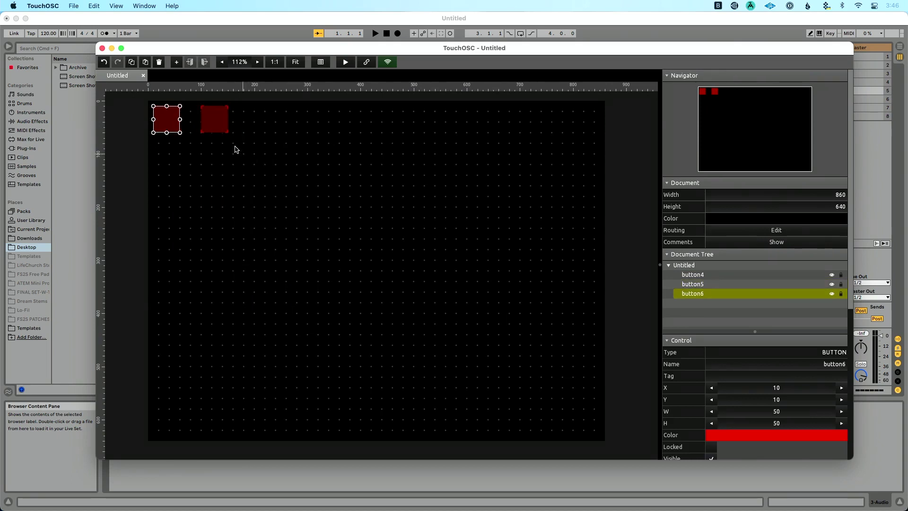
{"action": "left_click_drag", "start_coordinate": [169, 127], "coordinate": [249, 181]}
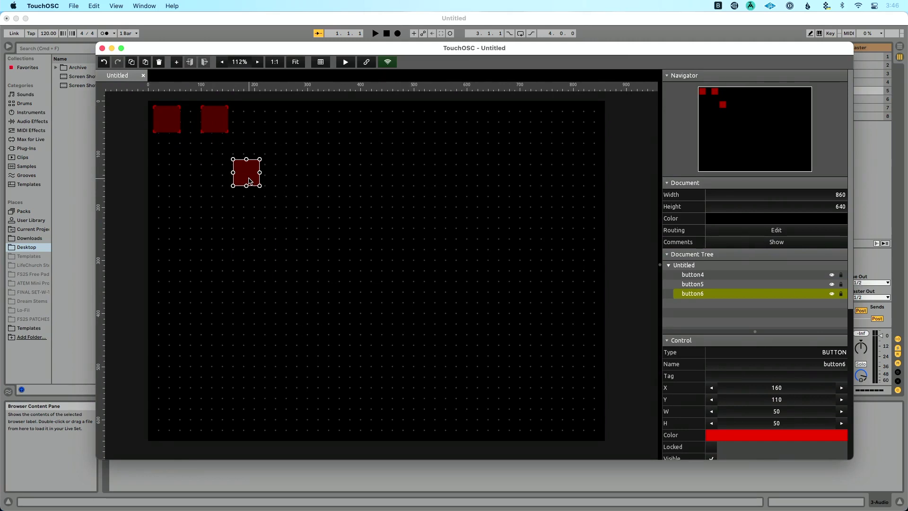
Paste another button at about X 280, Y 130, and shift the other lower button to about X 130, Y 110.
{"action": "left_click", "coordinate": [283, 178]}
{"action": "key", "text": "cmd+v"}
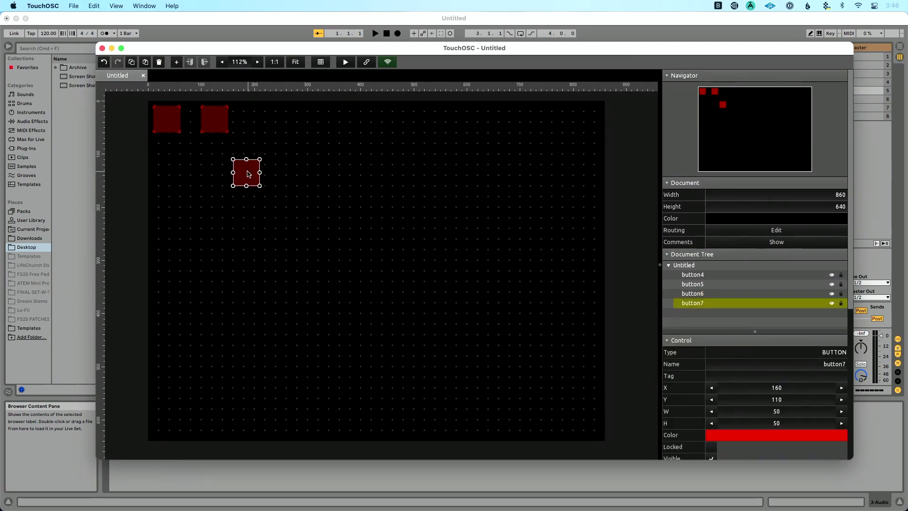
{"action": "left_click_drag", "start_coordinate": [250, 172], "coordinate": [315, 182]}
{"action": "left_click", "coordinate": [249, 170]}
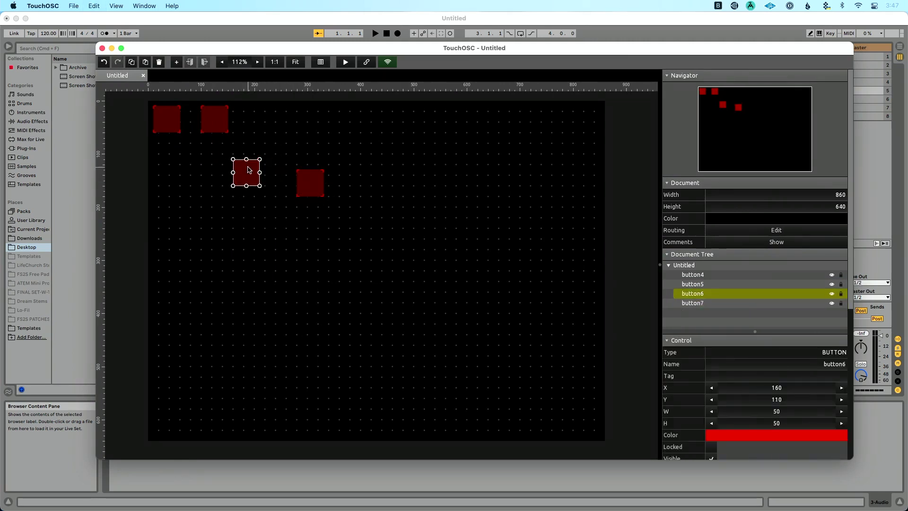
{"action": "left_click_drag", "start_coordinate": [250, 170], "coordinate": [230, 167]}
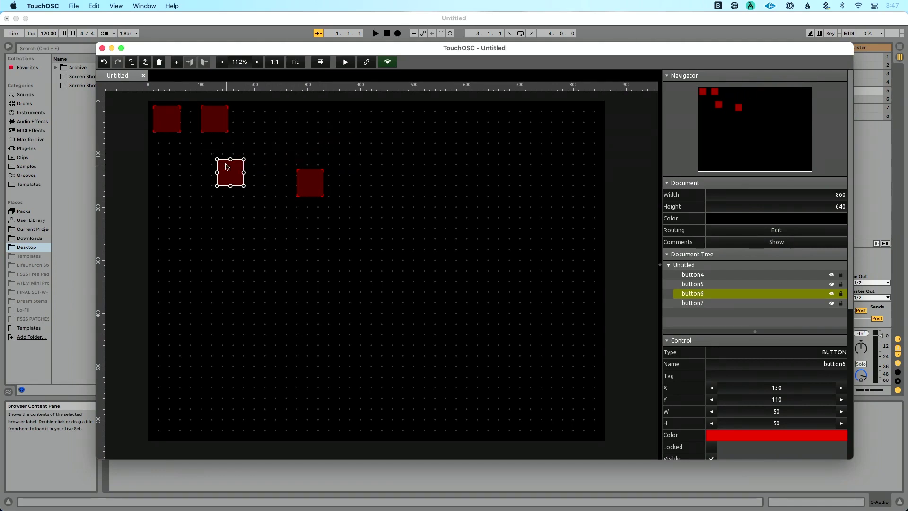
Delete the two lower buttons, leaving the pair in the upper row.
{"action": "left_click", "coordinate": [163, 64]}
{"action": "left_click", "coordinate": [308, 178]}
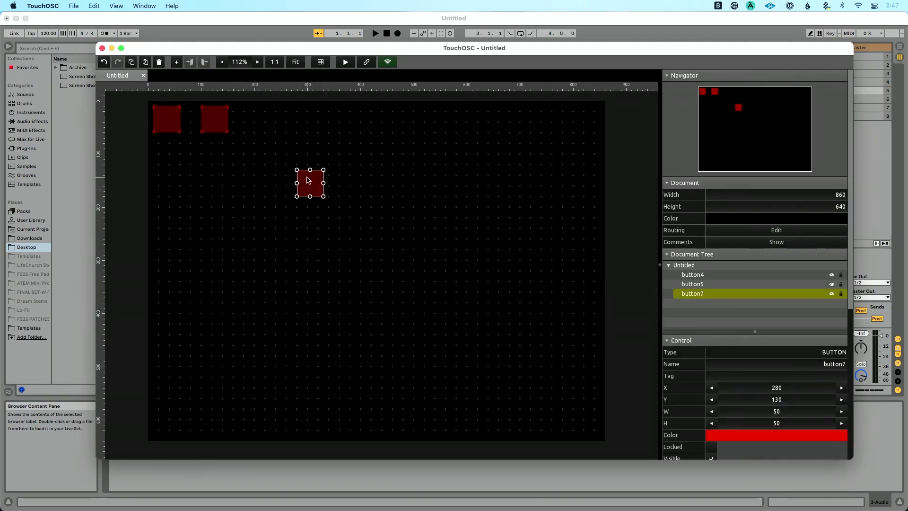
{"action": "left_click", "coordinate": [159, 64]}
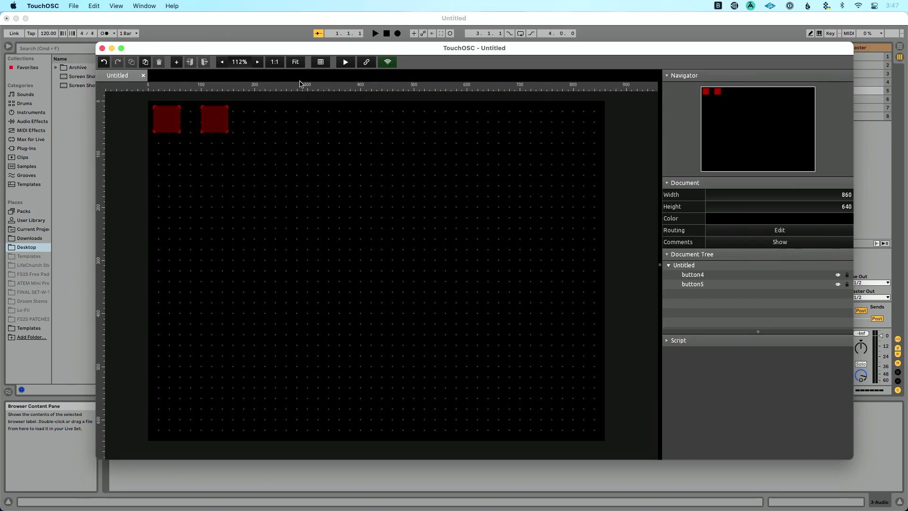
Delete both remaining buttons so the canvas is empty.
{"action": "scroll", "coordinate": [232, 61], "scroll_direction": "down", "scroll_amount": 4}
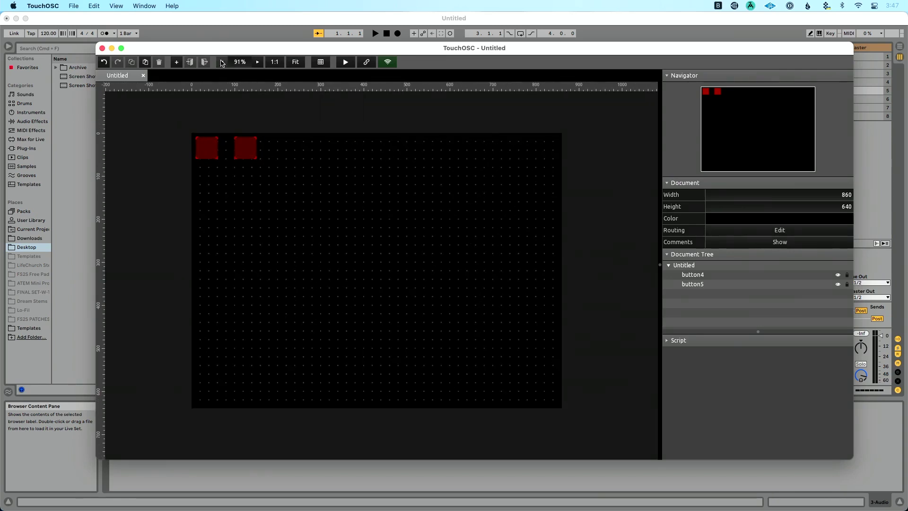
{"action": "scroll", "coordinate": [251, 59], "scroll_direction": "up", "scroll_amount": 2}
{"action": "left_click", "coordinate": [299, 62]}
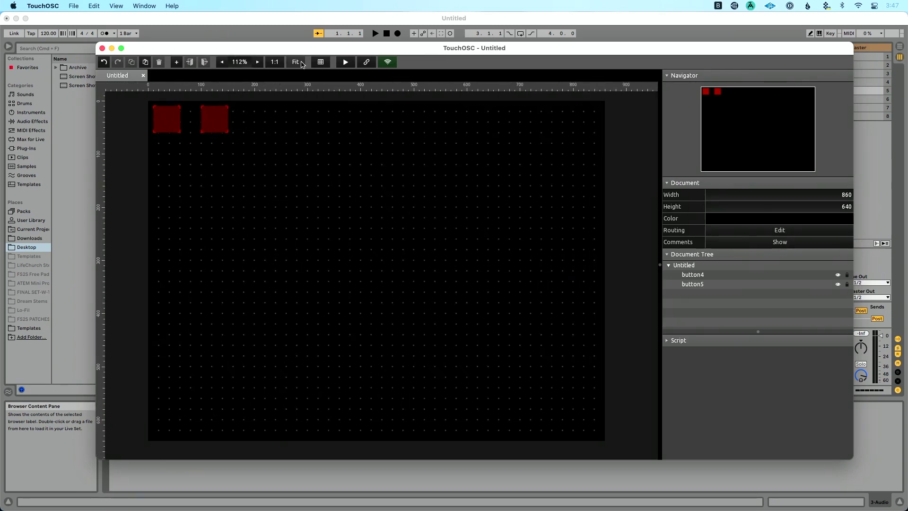
{"action": "left_click", "coordinate": [277, 64]}
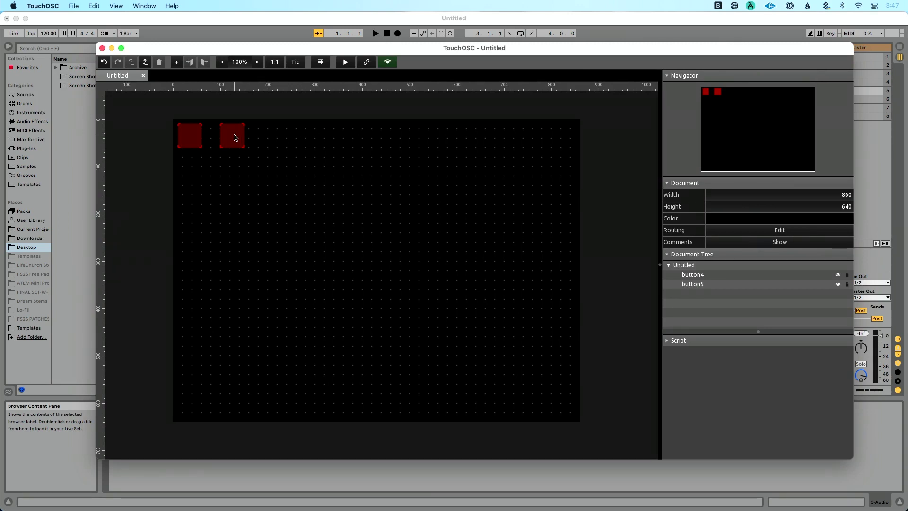
{"action": "left_click", "coordinate": [234, 137]}
{"action": "key", "text": "Delete"}
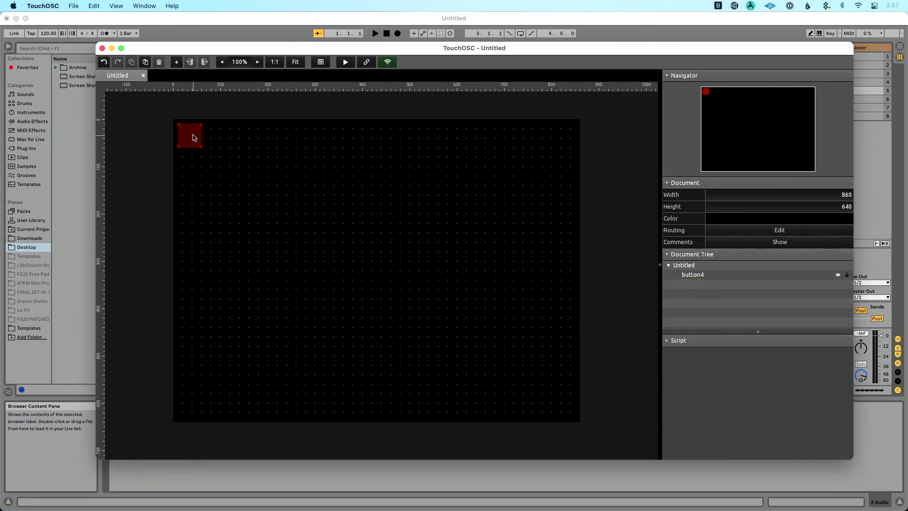
{"action": "left_click", "coordinate": [194, 137]}
{"action": "key", "text": "Delete"}
Create a button near the canvas's upper-left corner and enlarge it to about 180 wide by 166 high.
{"action": "right_click", "coordinate": [192, 138]}
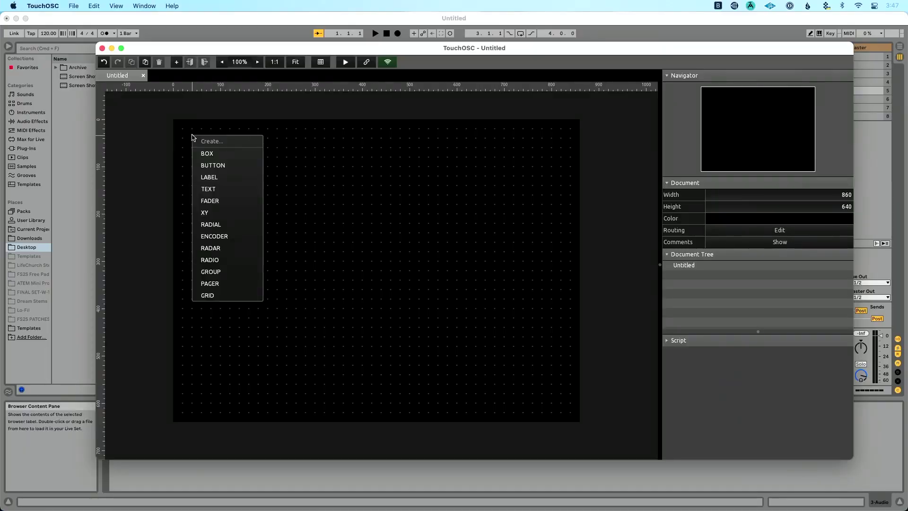
{"action": "left_click", "coordinate": [212, 163]}
{"action": "left_click_drag", "start_coordinate": [217, 158], "coordinate": [275, 211]}
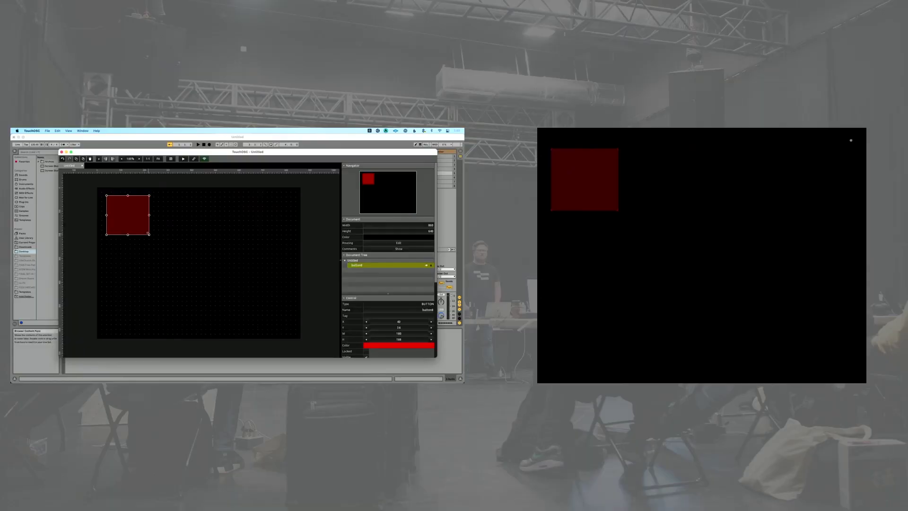
Move the button to the lower-left area of the canvas at about X 80, Y 400.
{"action": "left_click_drag", "start_coordinate": [132, 217], "coordinate": [131, 307]}
{"action": "left_click", "coordinate": [182, 277]}
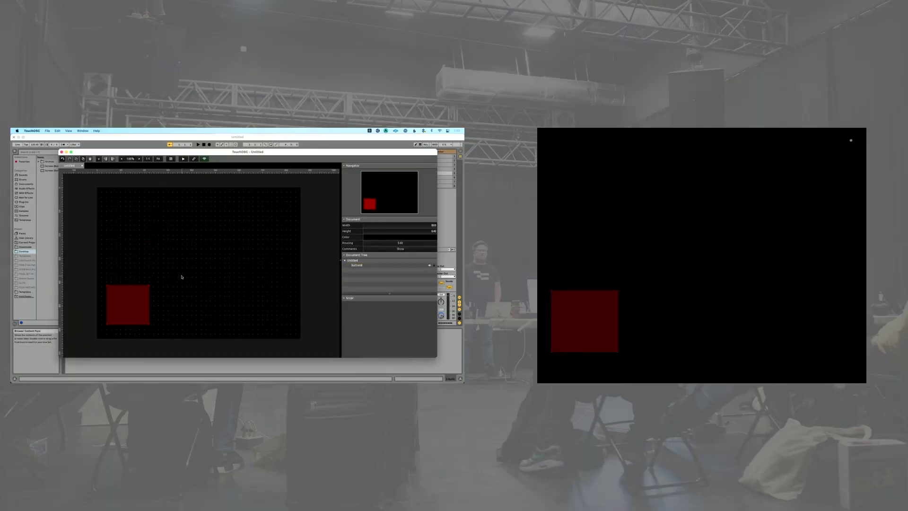
{"action": "left_click_drag", "start_coordinate": [131, 297], "coordinate": [135, 298]}
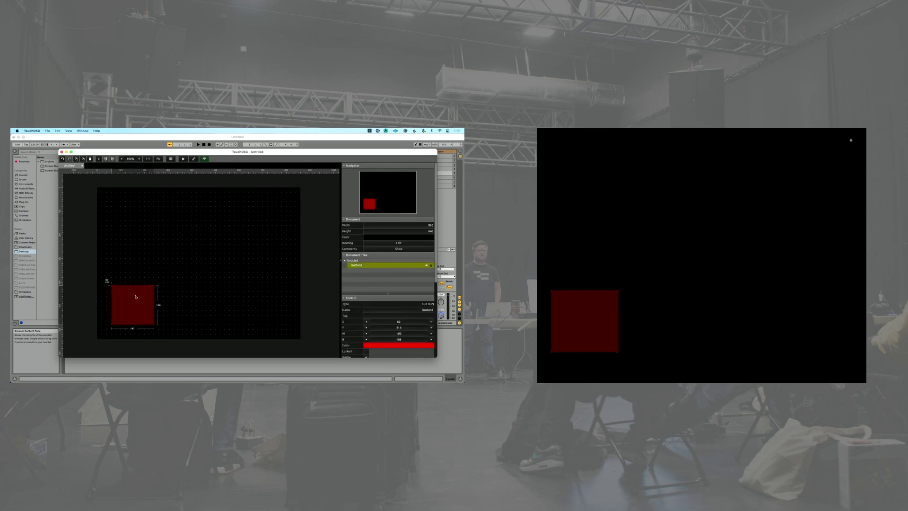
{"action": "left_click", "coordinate": [104, 331]}
{"action": "left_click_drag", "start_coordinate": [123, 309], "coordinate": [128, 313]}
{"action": "left_click", "coordinate": [113, 328]}
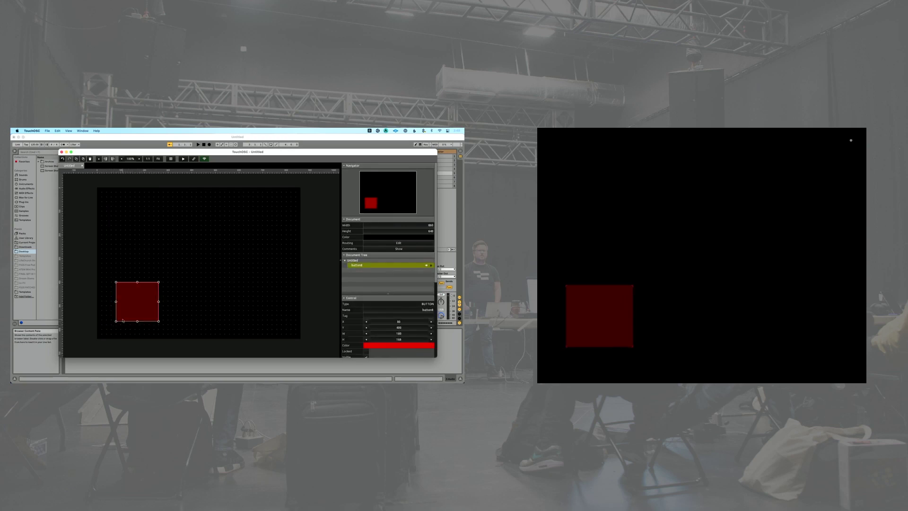
{"action": "left_click", "coordinate": [116, 336]}
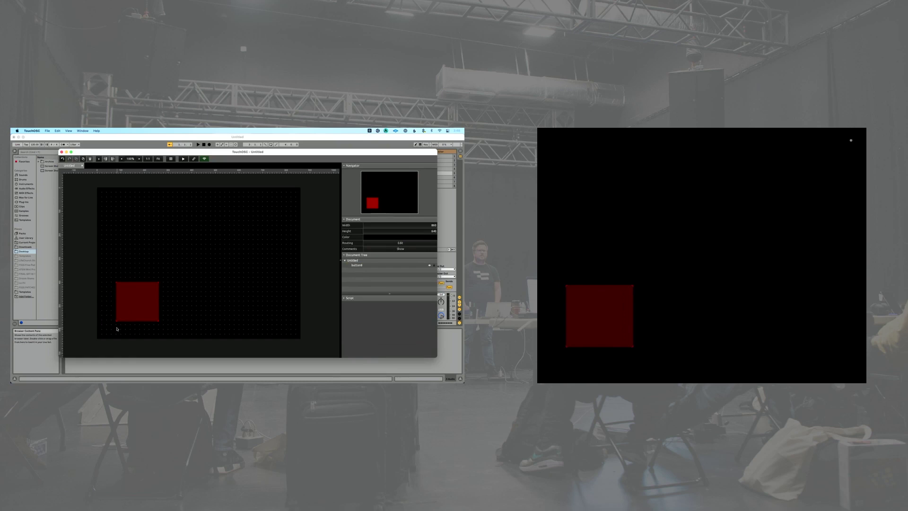
Enlarge the button from its upper-right corner to 260 wide, and set its height to exactly 260.
{"action": "left_click", "coordinate": [144, 300]}
{"action": "left_click_drag", "start_coordinate": [158, 282], "coordinate": [177, 266]}
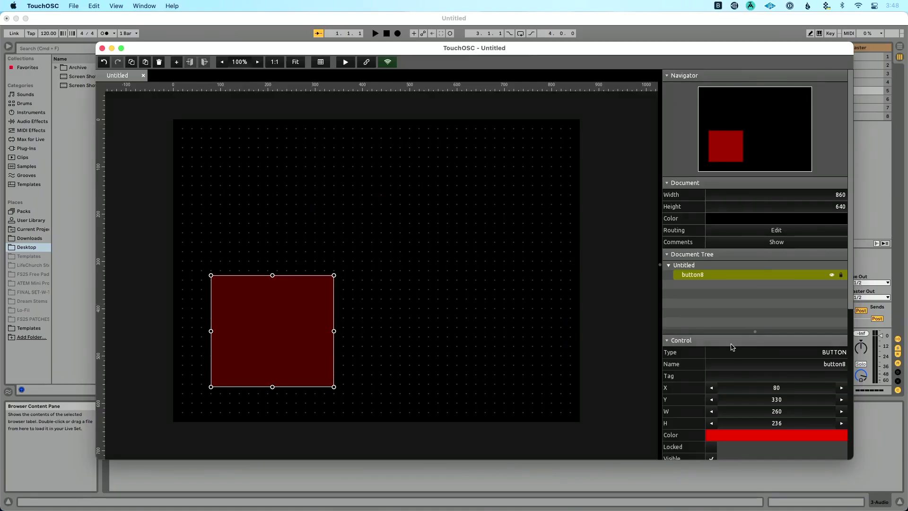
{"action": "scroll", "coordinate": [733, 348], "scroll_direction": "down", "scroll_amount": 5}
{"action": "scroll", "coordinate": [731, 343], "scroll_direction": "down", "scroll_amount": 3}
{"action": "scroll", "coordinate": [756, 283], "scroll_direction": "up", "scroll_amount": 5}
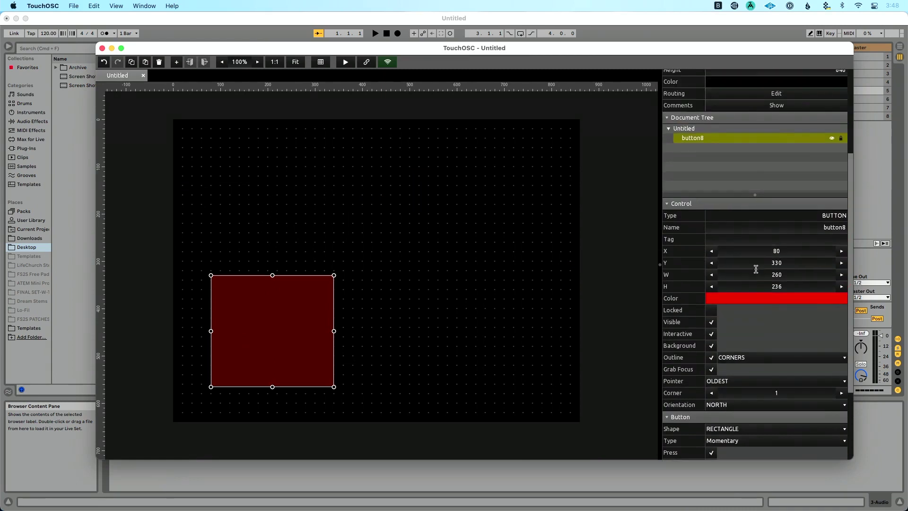
{"action": "double_click", "coordinate": [793, 286]}
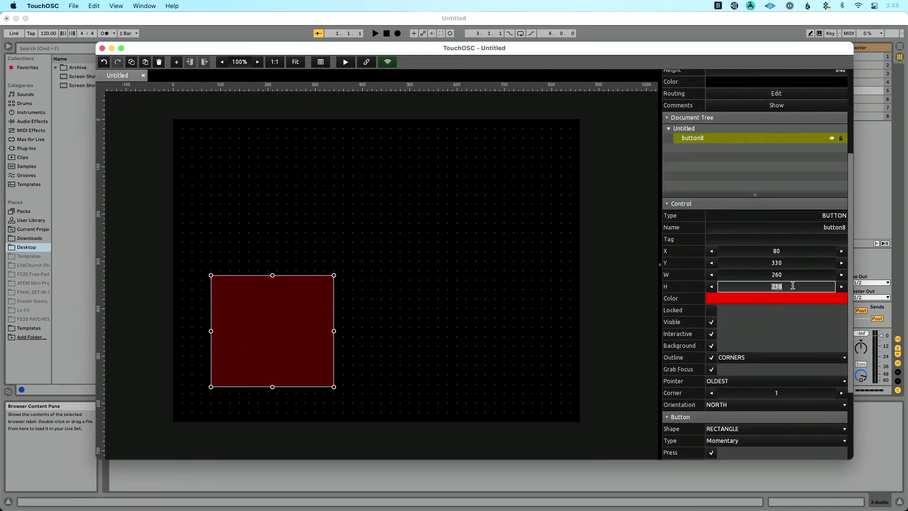
{"action": "type", "text": "260"}
{"action": "key", "text": "Return"}
{"action": "left_click", "coordinate": [439, 349]}
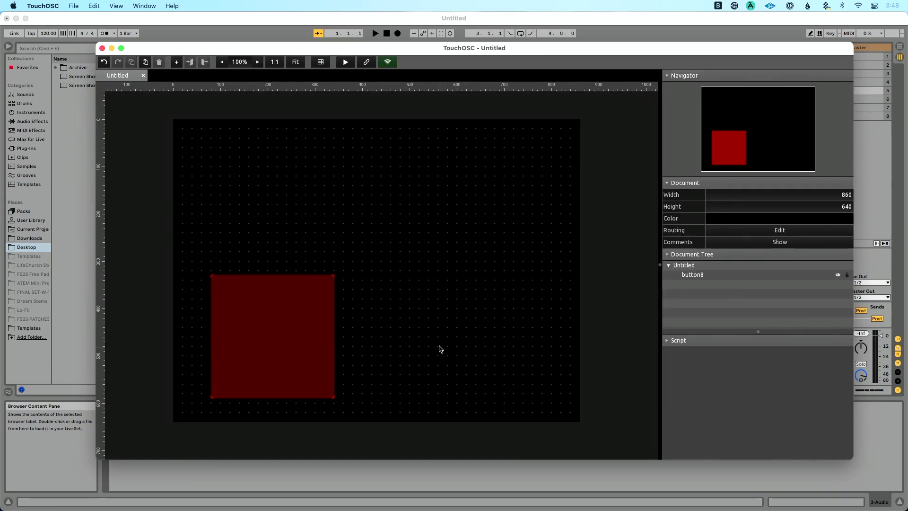
Move the square button up to about X 80, Y 300.
{"action": "left_click_drag", "start_coordinate": [285, 334], "coordinate": [242, 329]}
{"action": "left_click", "coordinate": [217, 400]}
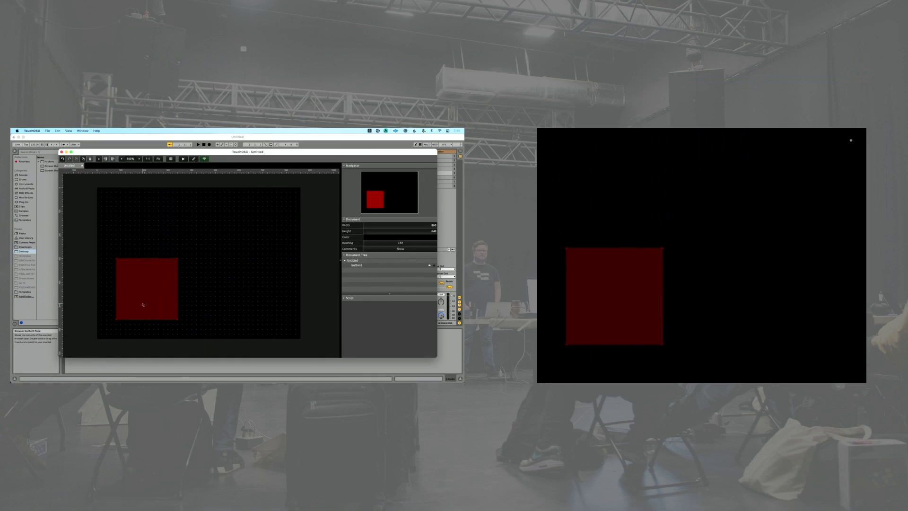
Change the square button's color to a bright green.
{"action": "left_click", "coordinate": [142, 304]}
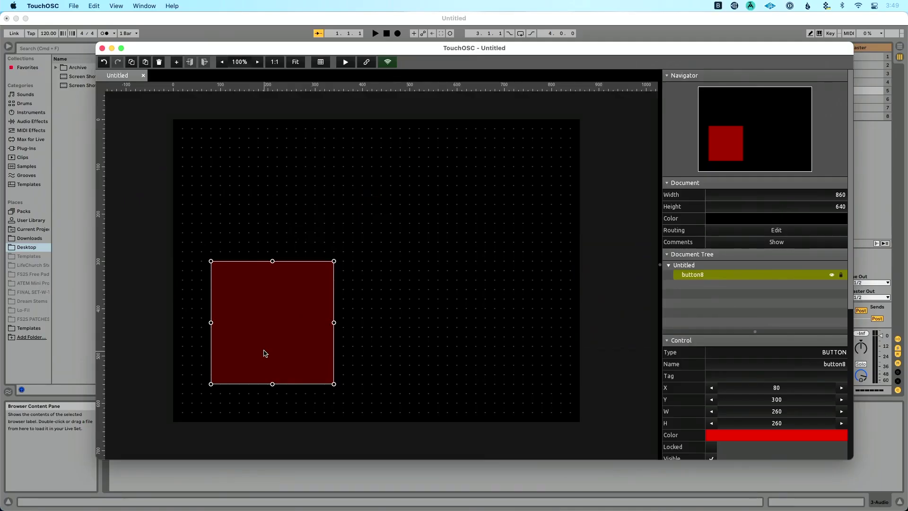
{"action": "scroll", "coordinate": [756, 340], "scroll_direction": "down", "scroll_amount": 5}
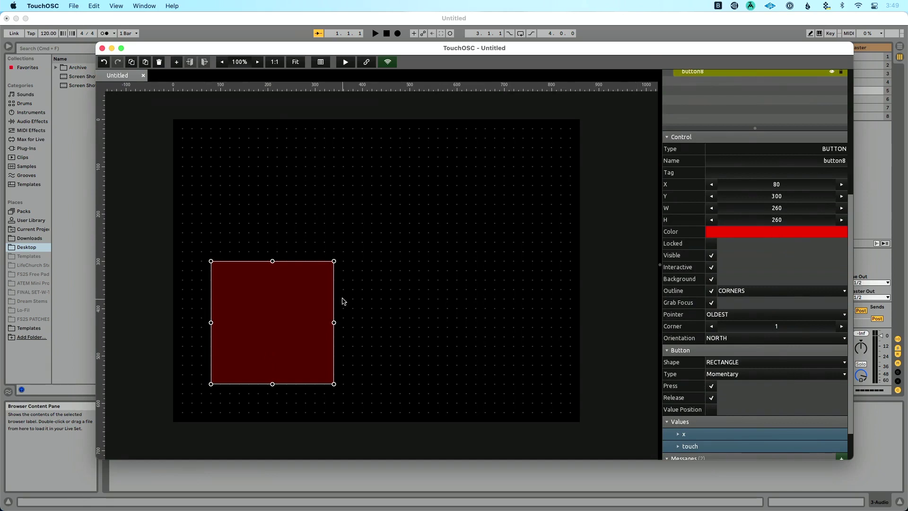
{"action": "left_click", "coordinate": [771, 232]}
{"action": "left_click_drag", "start_coordinate": [736, 278], "coordinate": [743, 260]}
{"action": "left_click", "coordinate": [579, 314]}
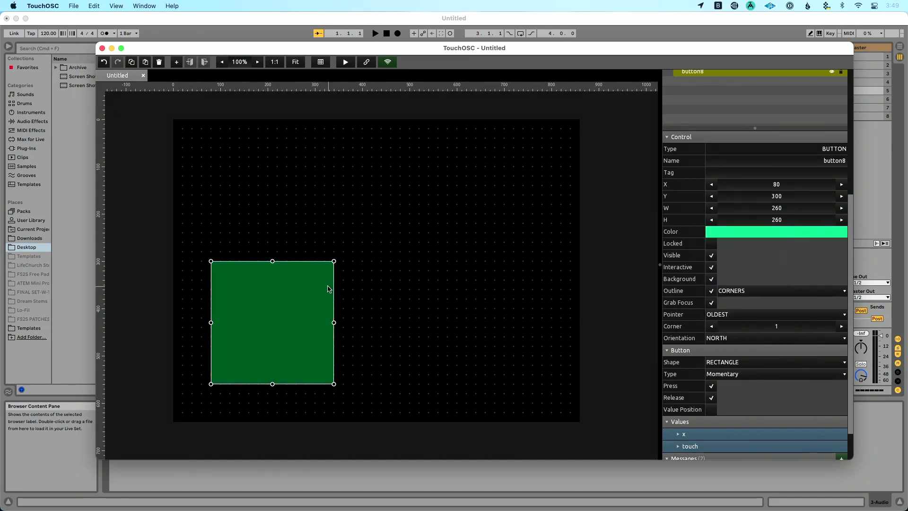
{"action": "left_click", "coordinate": [392, 230]}
Collapse the Control and Document Tree sections of the green button's properties.
{"action": "left_click", "coordinate": [274, 314]}
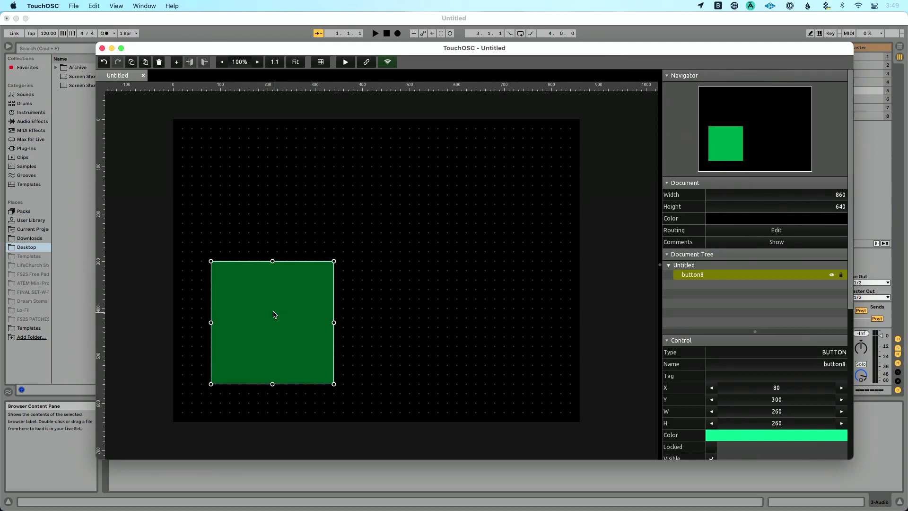
{"action": "scroll", "coordinate": [725, 294], "scroll_direction": "down", "scroll_amount": 5}
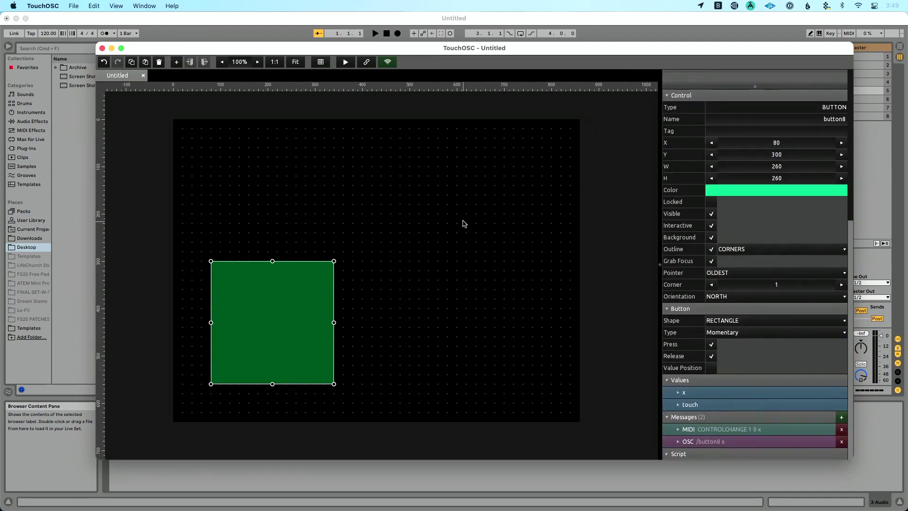
{"action": "scroll", "coordinate": [662, 255], "scroll_direction": "up", "scroll_amount": 5}
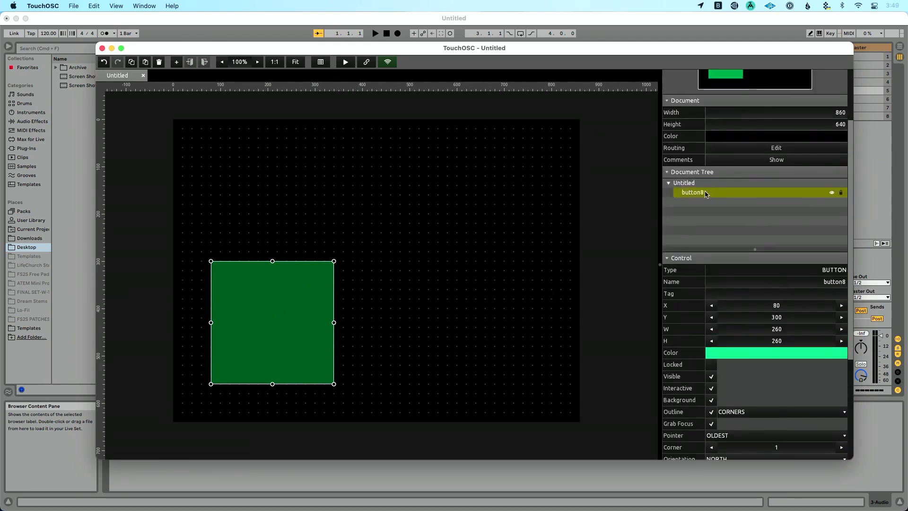
{"action": "left_click", "coordinate": [667, 259]}
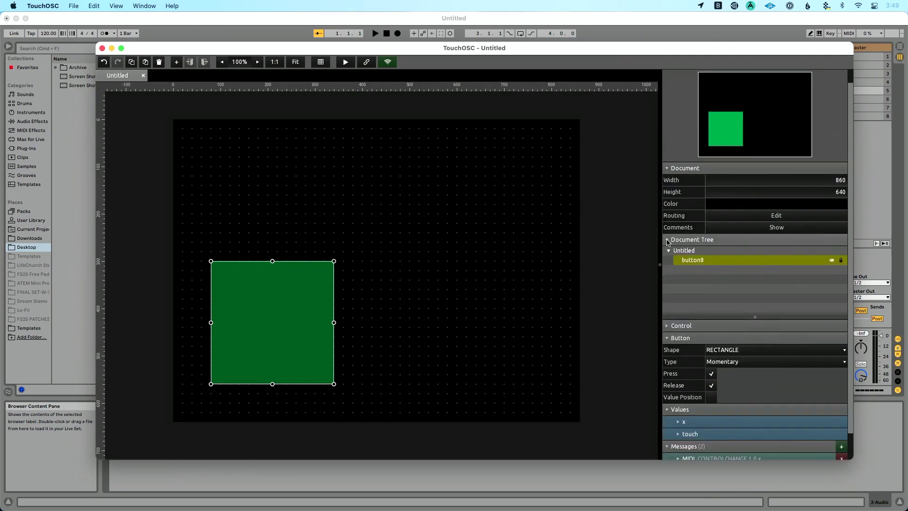
{"action": "left_click", "coordinate": [668, 242]}
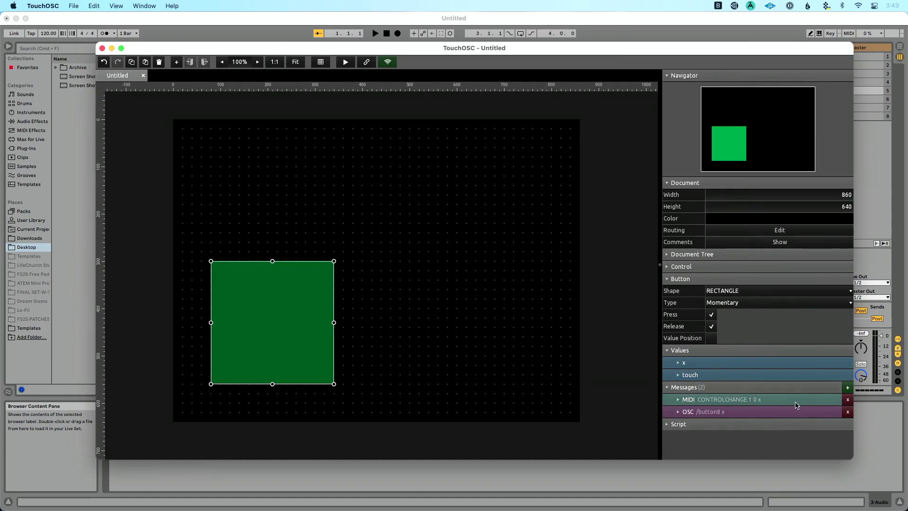
Expand the green button's MIDI message and set its message type to NOTE_ON.
{"action": "left_click", "coordinate": [680, 400]}
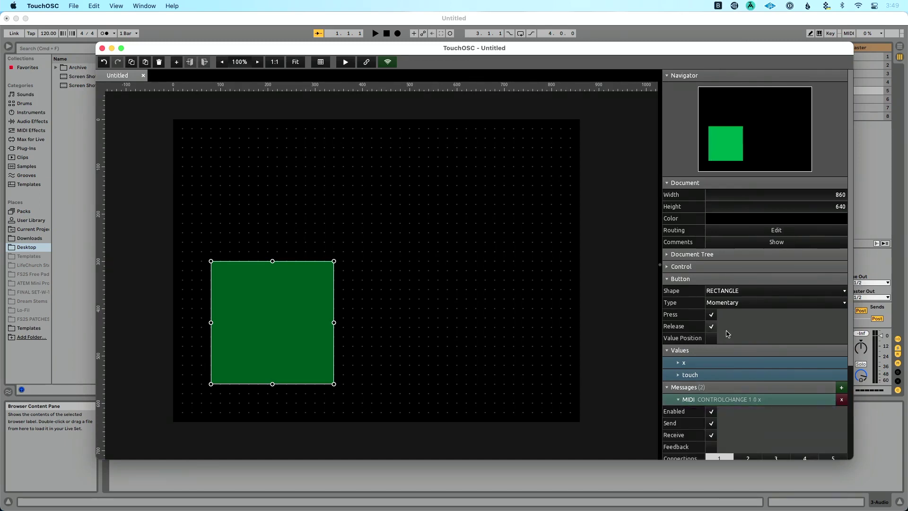
{"action": "scroll", "coordinate": [727, 333], "scroll_direction": "down", "scroll_amount": 5}
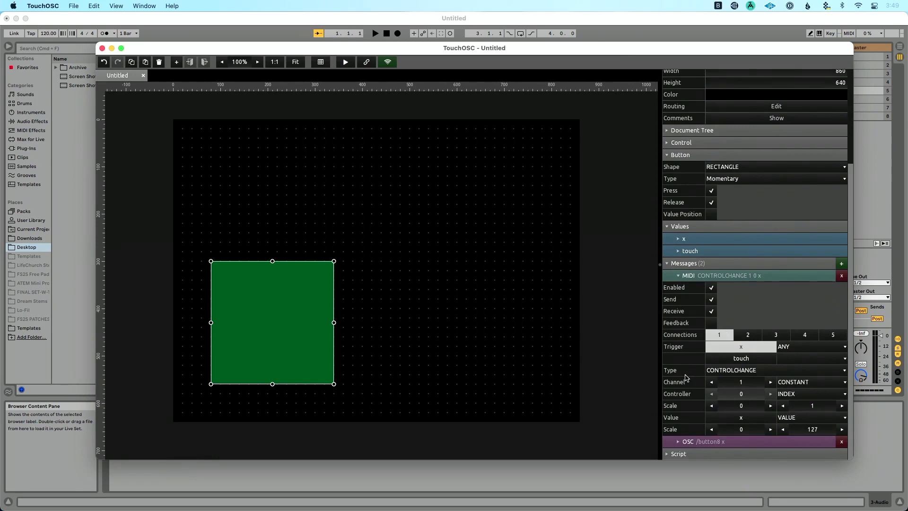
{"action": "left_click", "coordinate": [724, 373]}
{"action": "left_click", "coordinate": [745, 288]}
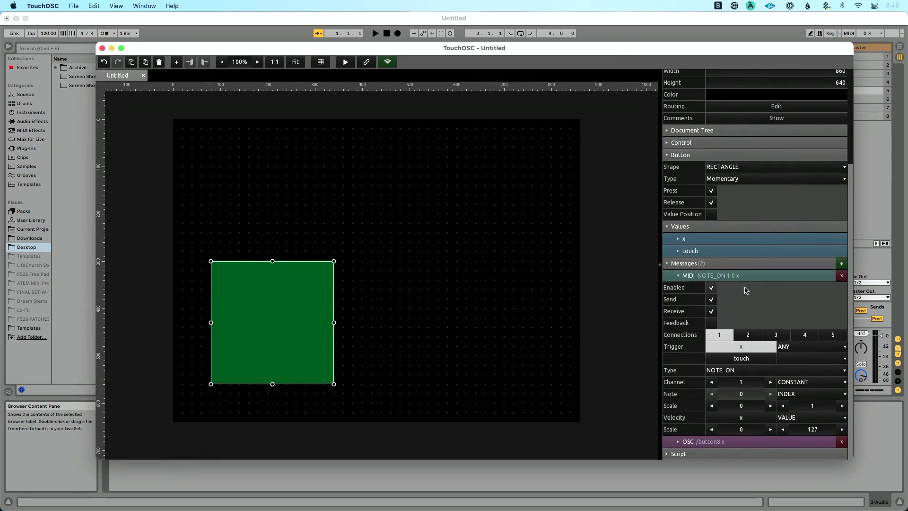
Set the MIDI message's note to CONSTANT with value 1 and its velocity to CONSTANT, and deselect the button.
{"action": "left_click", "coordinate": [780, 395]}
{"action": "left_click", "coordinate": [796, 406]}
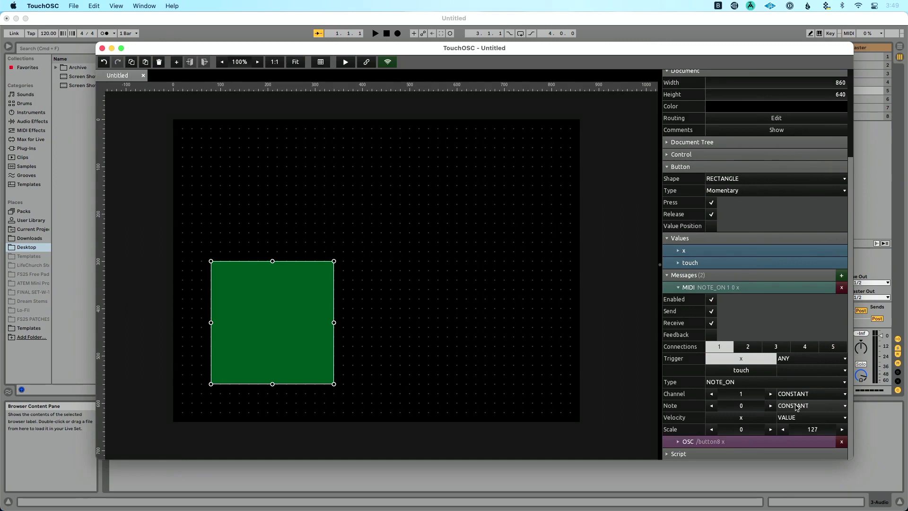
{"action": "left_click", "coordinate": [770, 405]}
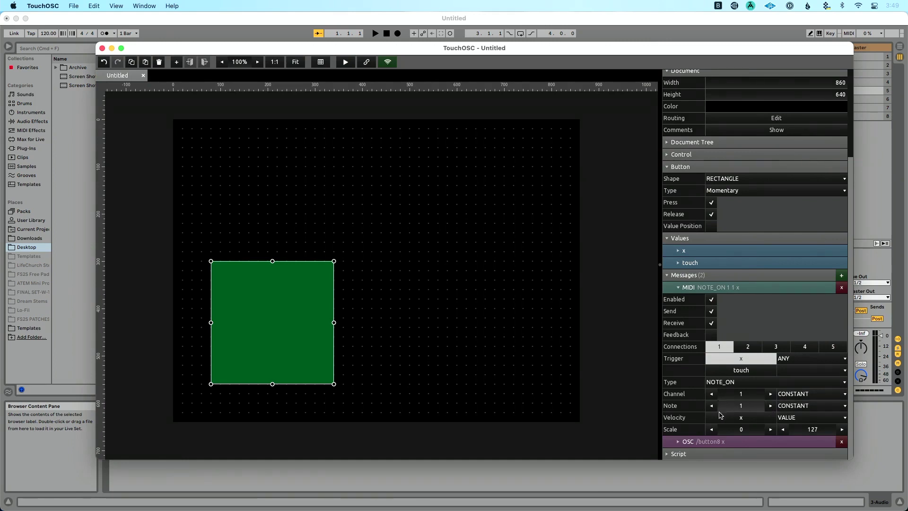
{"action": "left_click", "coordinate": [815, 418]}
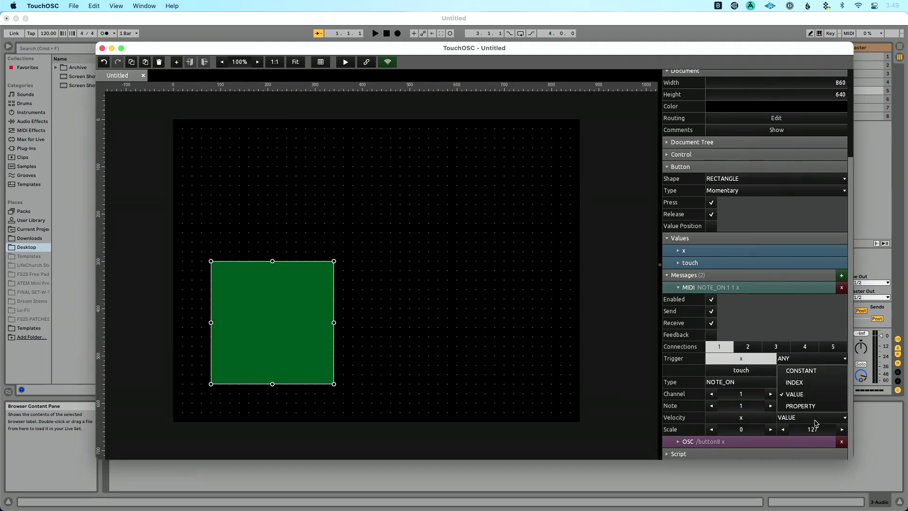
{"action": "left_click", "coordinate": [801, 370]}
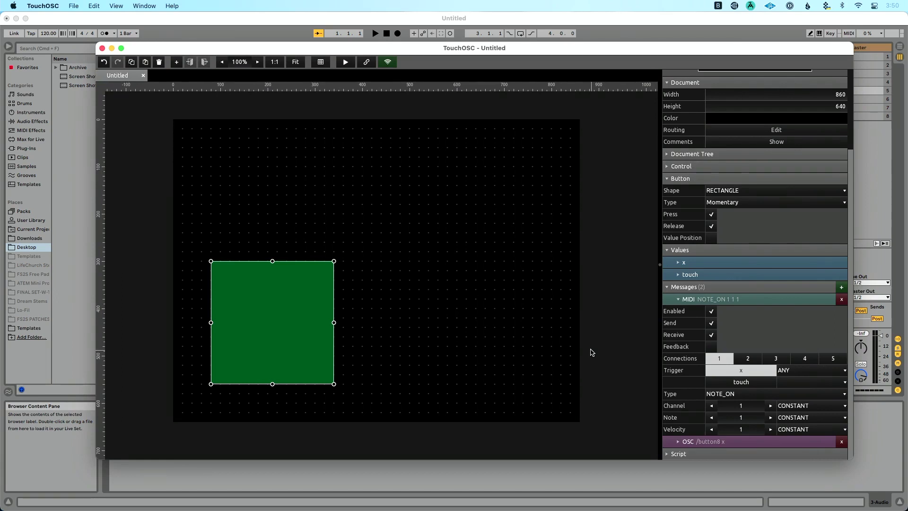
{"action": "left_click", "coordinate": [590, 353]}
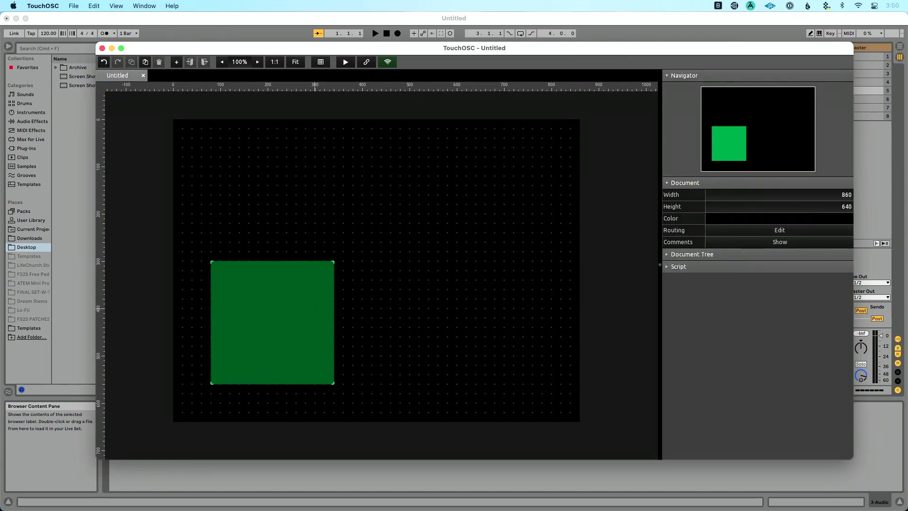
Create a LABEL control on the canvas and place it in the middle of the green button.
{"action": "right_click", "coordinate": [397, 297]}
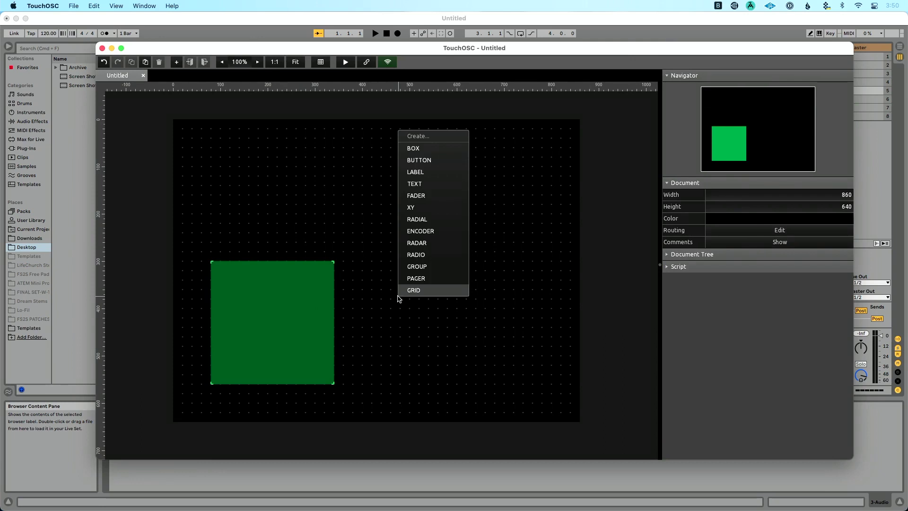
{"action": "left_click", "coordinate": [431, 172]}
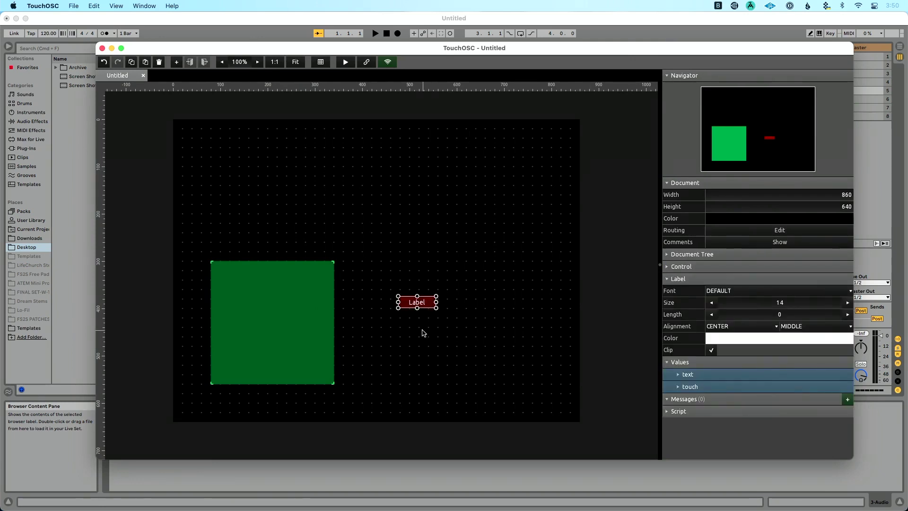
{"action": "left_click", "coordinate": [435, 315]}
{"action": "left_click_drag", "start_coordinate": [422, 300], "coordinate": [274, 326]}
{"action": "left_click", "coordinate": [392, 325]}
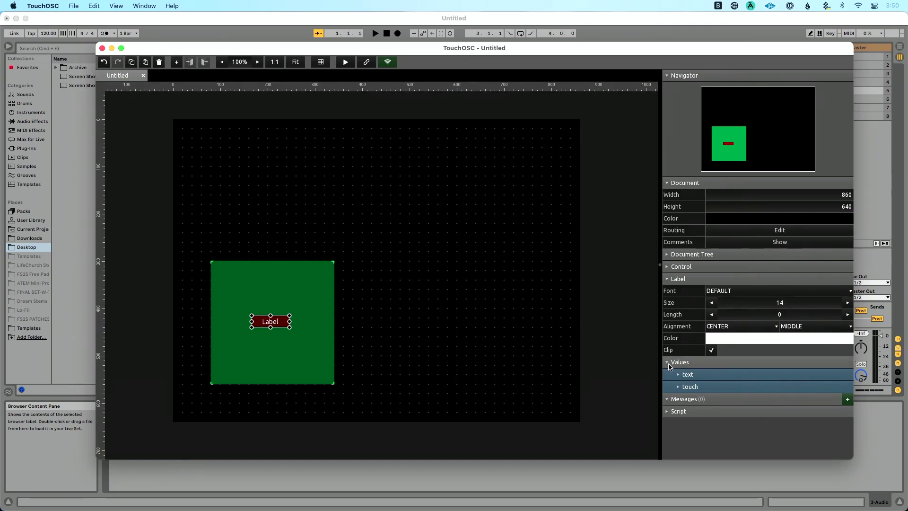
Set the label's default text to PLAY and lock the text value, then collapse the Values section.
{"action": "left_click", "coordinate": [678, 376]}
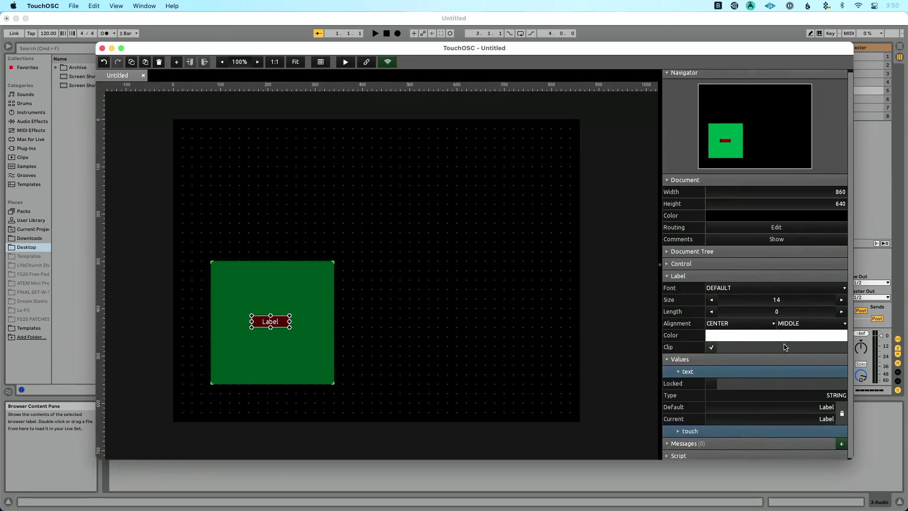
{"action": "left_click", "coordinate": [831, 406]}
{"action": "double_click", "coordinate": [831, 405]}
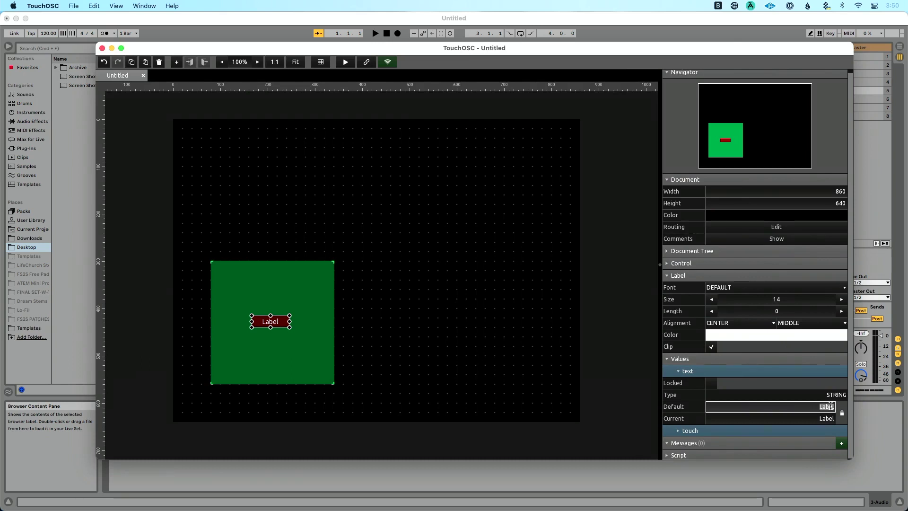
{"action": "type", "text": "Pu"}
{"action": "type", "text": "AY"}
{"action": "key", "text": "Return"}
{"action": "left_click", "coordinate": [711, 382]}
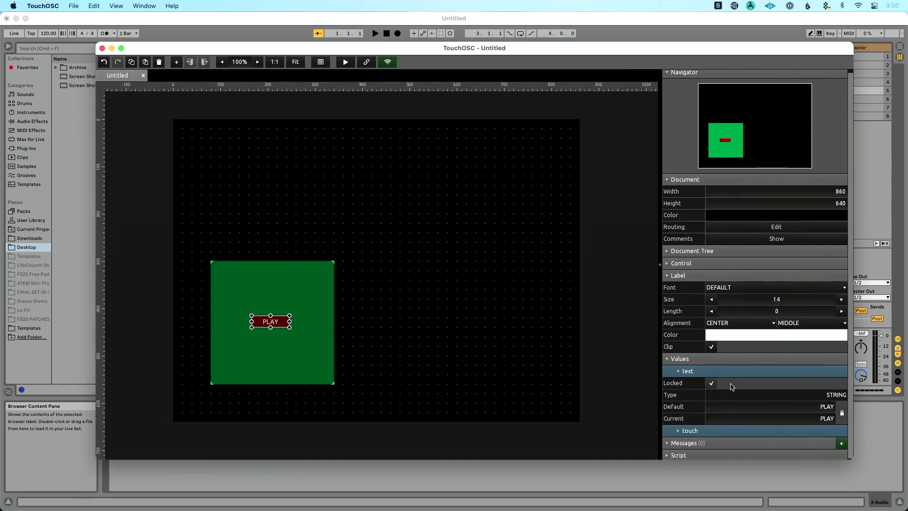
{"action": "left_click", "coordinate": [677, 359]}
Nudge the PLAY label slightly down and enlarge it from opposite corners to about 190 by 120.
{"action": "left_click", "coordinate": [377, 330]}
{"action": "left_click", "coordinate": [278, 326]}
{"action": "left_click_drag", "start_coordinate": [278, 326], "coordinate": [279, 328]}
{"action": "left_click", "coordinate": [330, 331]}
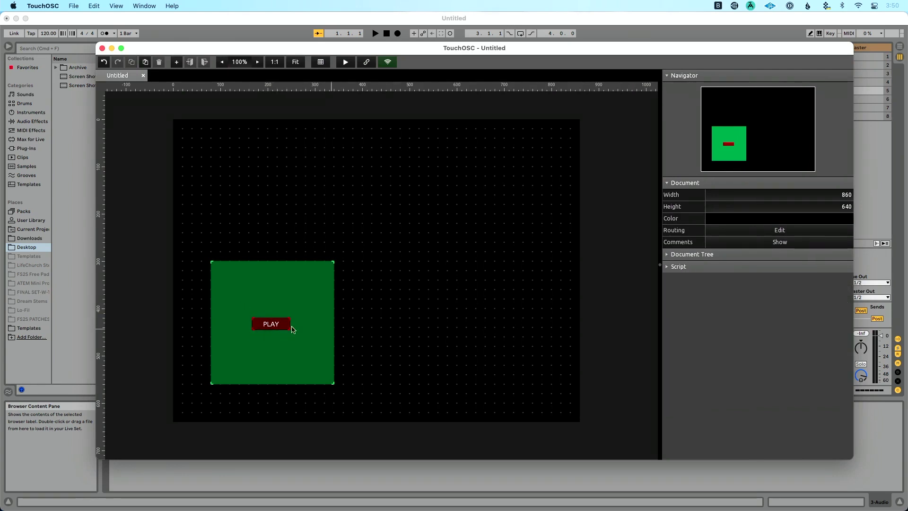
{"action": "left_click", "coordinate": [269, 325]}
{"action": "left_click_drag", "start_coordinate": [253, 318], "coordinate": [225, 299]}
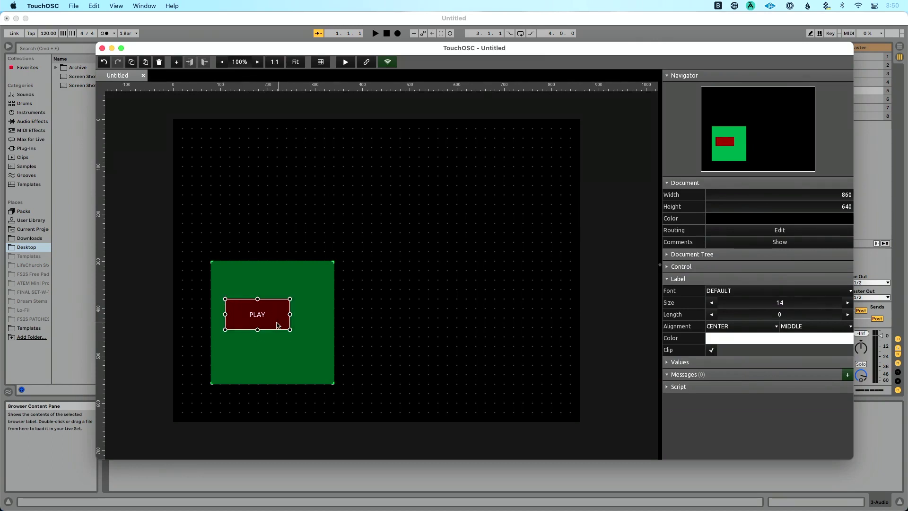
{"action": "left_click_drag", "start_coordinate": [290, 329], "coordinate": [315, 356]}
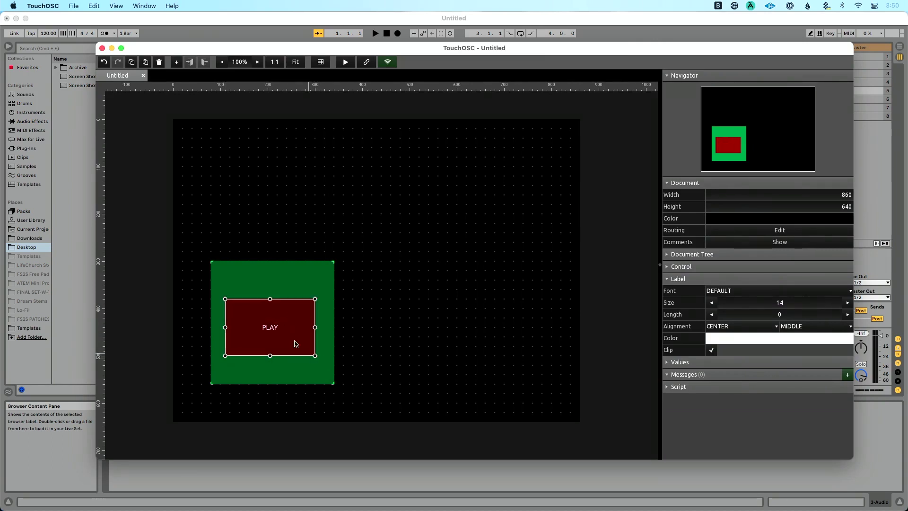
Increase the PLAY label's font size to 37.
{"action": "left_click", "coordinate": [674, 279]}
{"action": "left_click", "coordinate": [674, 279]}
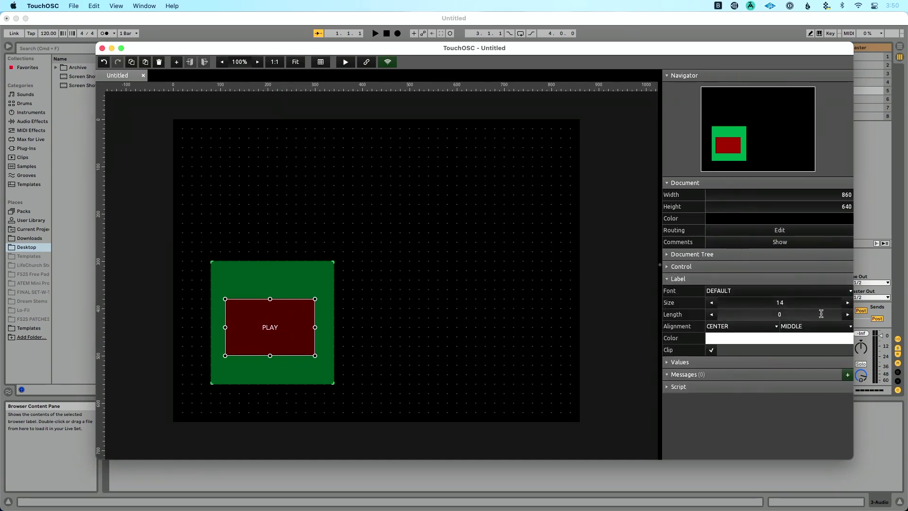
{"action": "left_click", "coordinate": [847, 302]}
{"action": "left_click", "coordinate": [847, 302]}
{"action": "left_click", "coordinate": [847, 302]}
{"action": "left_click", "coordinate": [847, 302]}
{"action": "left_click", "coordinate": [847, 303]}
{"action": "left_click", "coordinate": [848, 303]}
{"action": "left_click", "coordinate": [847, 303]}
{"action": "left_click", "coordinate": [847, 302]}
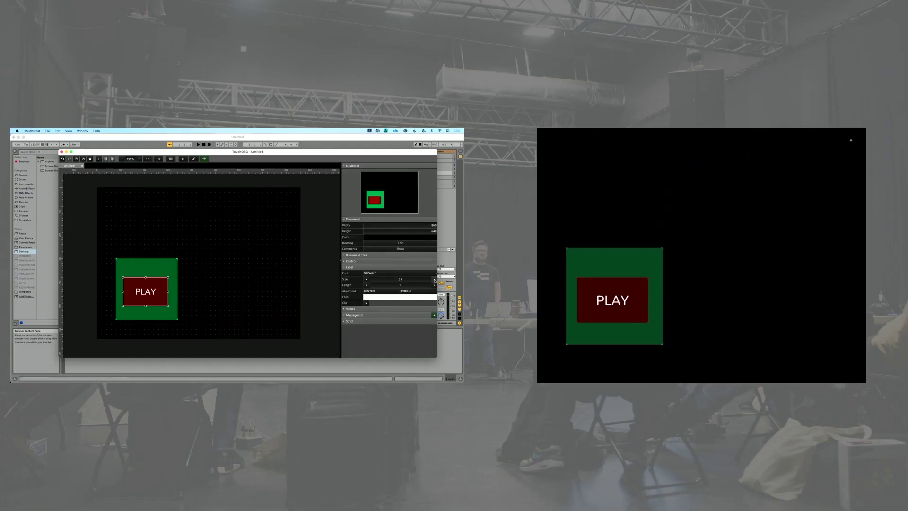
Collapse the Label section and move the PLAY label up to about Y 368 within the green button.
{"action": "left_click", "coordinate": [344, 268]}
{"action": "left_click", "coordinate": [247, 286]}
{"action": "left_click_drag", "start_coordinate": [156, 294], "coordinate": [156, 292]}
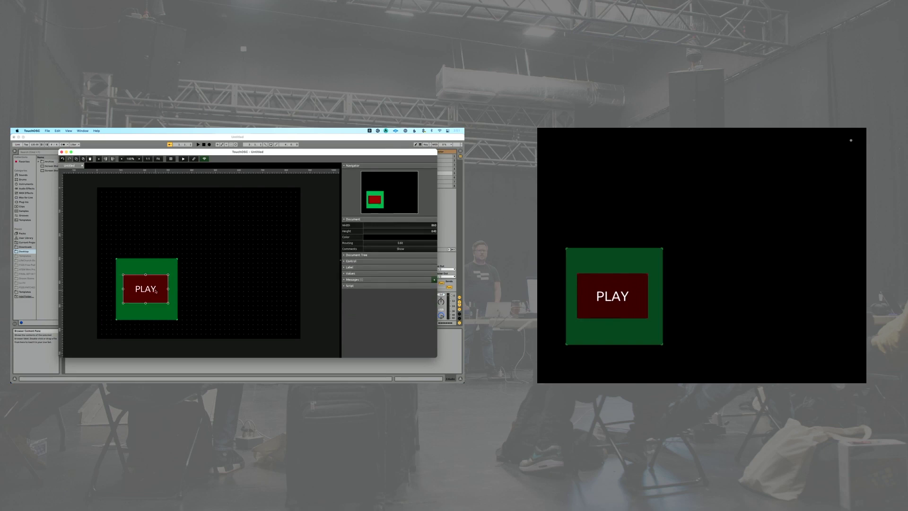
Expand the PLAY label's Control properties and turn off its background.
{"action": "left_click", "coordinate": [344, 256]}
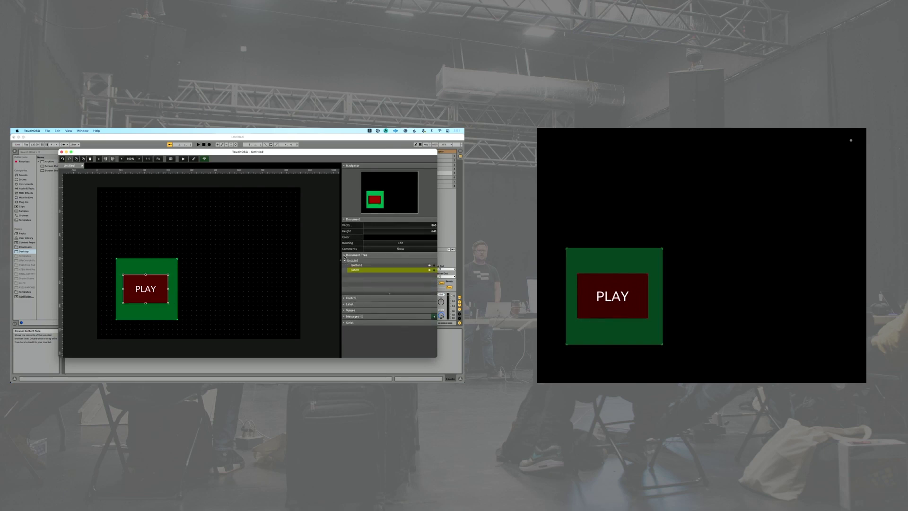
{"action": "left_click", "coordinate": [344, 256]}
{"action": "left_click", "coordinate": [345, 261]}
{"action": "scroll", "coordinate": [344, 262], "scroll_direction": "down", "scroll_amount": 2}
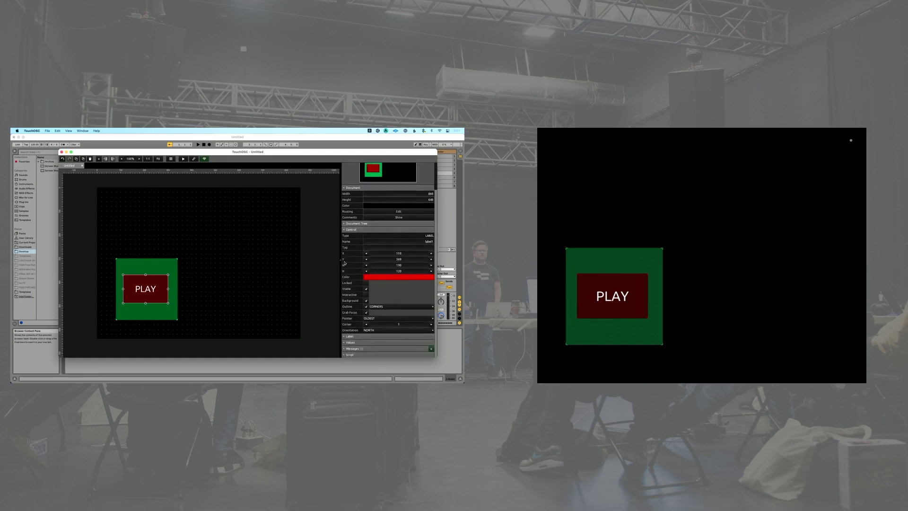
{"action": "left_click", "coordinate": [366, 301]}
{"action": "left_click", "coordinate": [258, 300]}
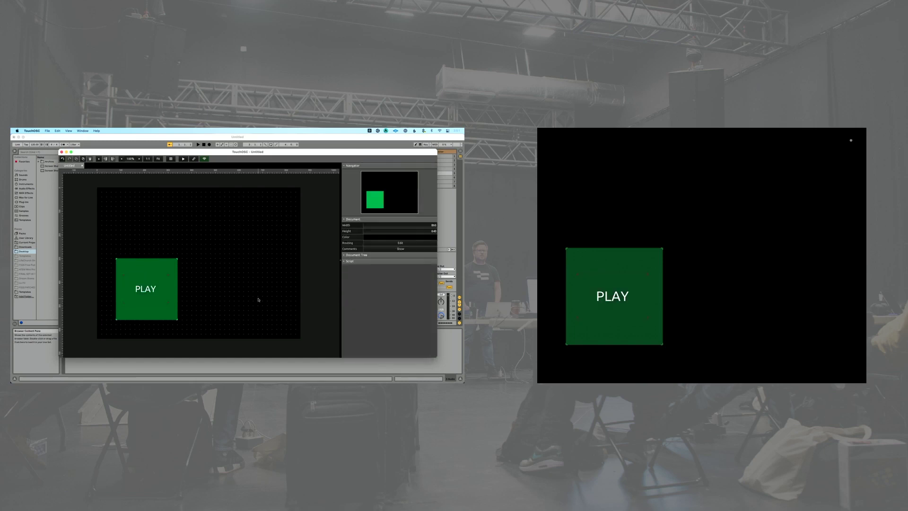
Turn off the PLAY label's outline and shift the label slightly right to about X 120.
{"action": "left_click", "coordinate": [153, 291]}
{"action": "left_click_drag", "start_coordinate": [152, 291], "coordinate": [152, 291]}
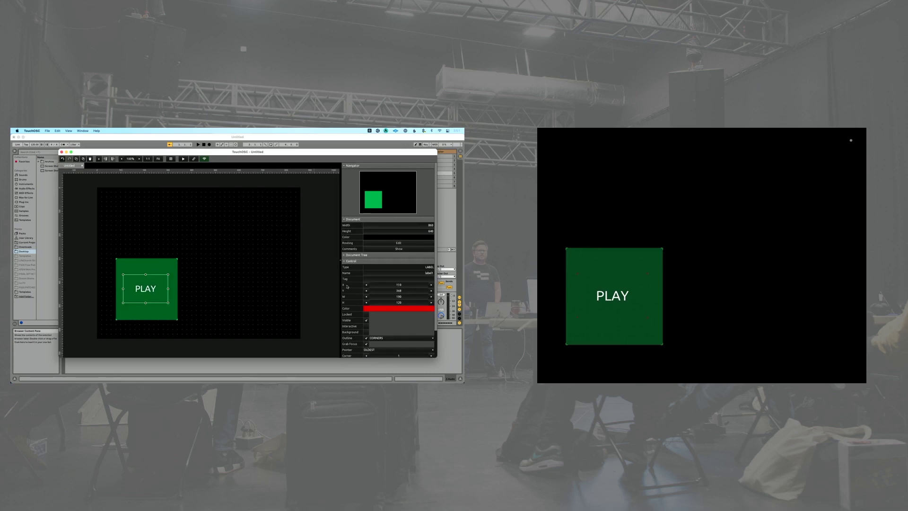
{"action": "scroll", "coordinate": [364, 303], "scroll_direction": "down", "scroll_amount": 2}
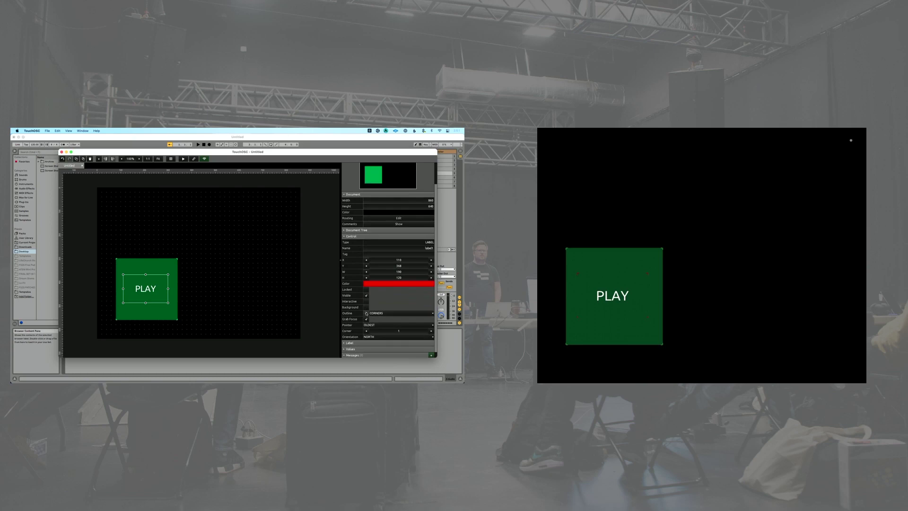
{"action": "left_click", "coordinate": [221, 297]}
{"action": "left_click_drag", "start_coordinate": [147, 291], "coordinate": [150, 291]}
{"action": "left_click", "coordinate": [205, 295]}
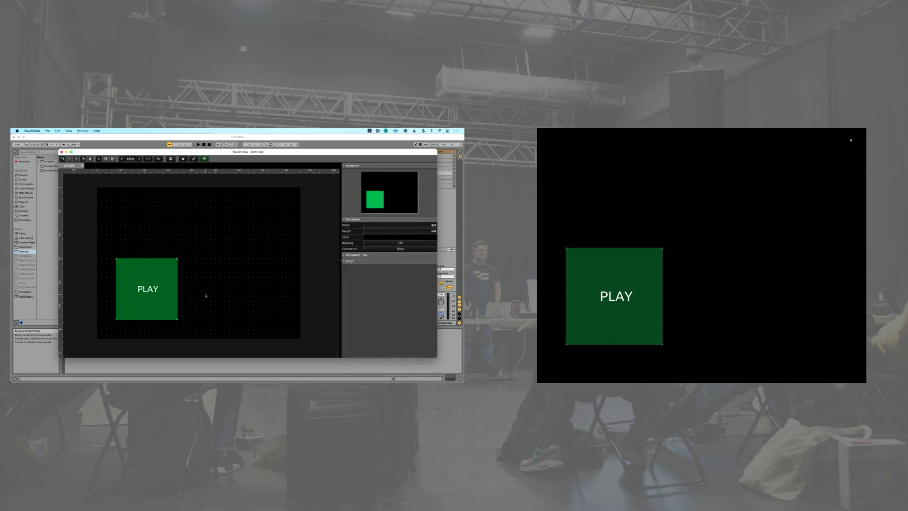
Try to center the PLAY label with the Align command.
{"action": "right_click", "coordinate": [150, 291]}
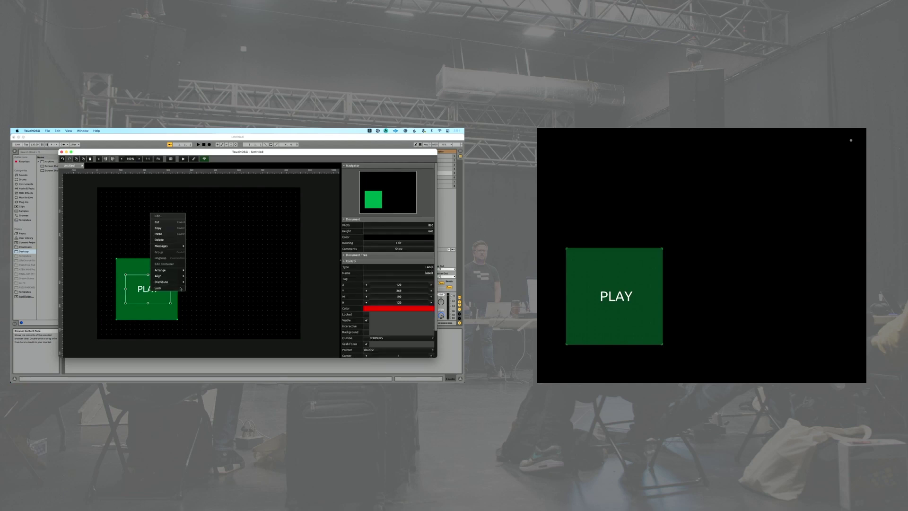
{"action": "mouse_move", "coordinate": [160, 275]}
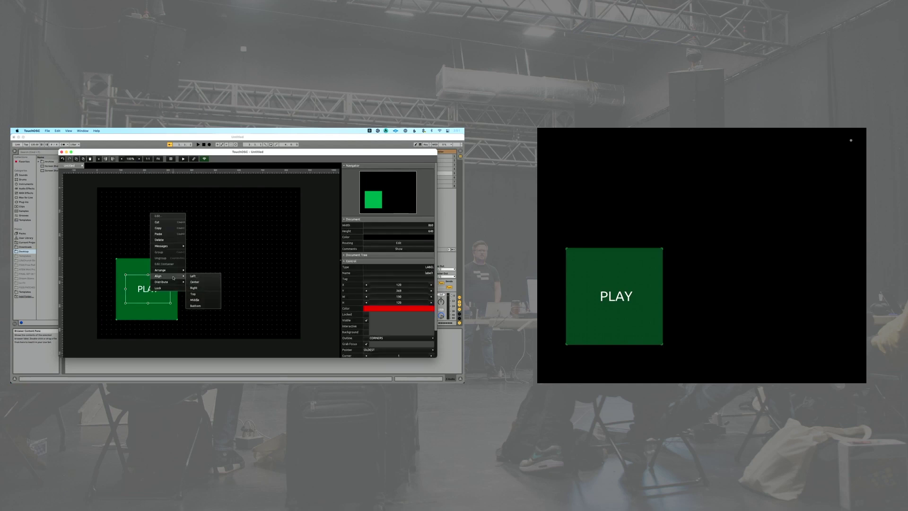
{"action": "left_click", "coordinate": [195, 287]}
Move the PLAY label back onto the middle of the green button, at about X 114, Y 364, and deselect it.
{"action": "left_click_drag", "start_coordinate": [203, 289], "coordinate": [150, 287]}
{"action": "left_click", "coordinate": [217, 281]}
{"action": "left_click", "coordinate": [152, 287]}
{"action": "left_click_drag", "start_coordinate": [152, 287], "coordinate": [154, 288]}
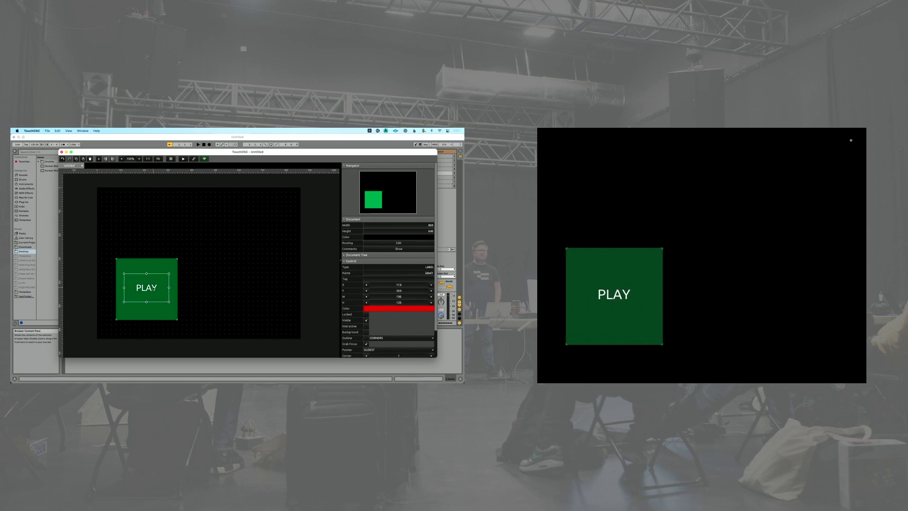
{"action": "left_click", "coordinate": [211, 281]}
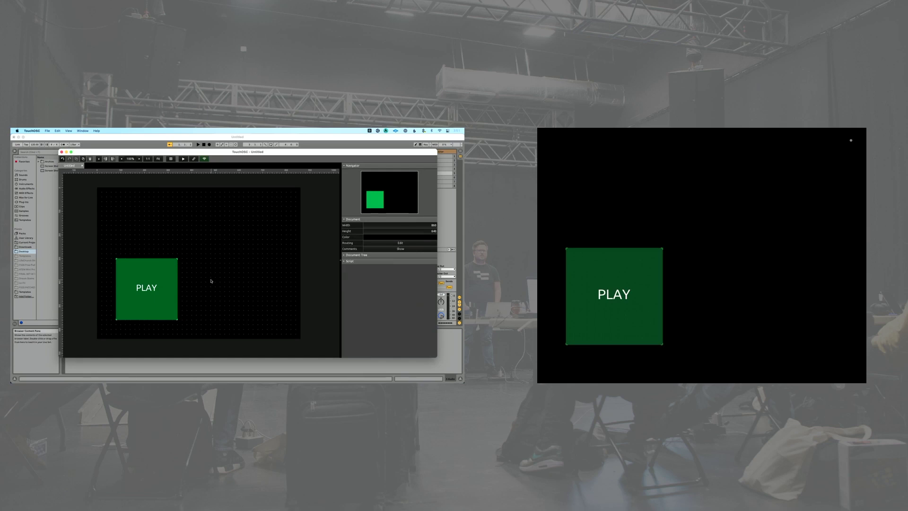
Set the green button's outline to FULL and deselect it.
{"action": "left_click", "coordinate": [171, 274]}
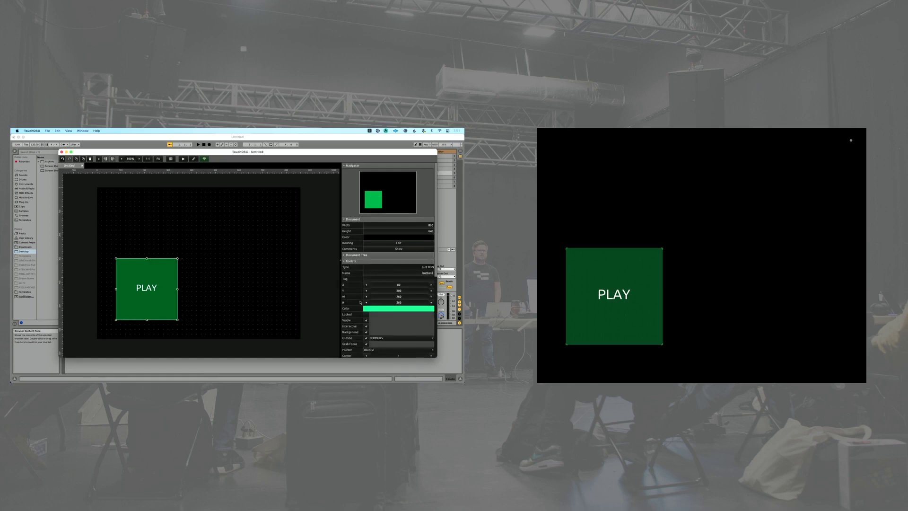
{"action": "scroll", "coordinate": [352, 300], "scroll_direction": "down", "scroll_amount": 4}
{"action": "left_click", "coordinate": [386, 259]}
{"action": "left_click", "coordinate": [380, 265]}
{"action": "left_click", "coordinate": [201, 285]}
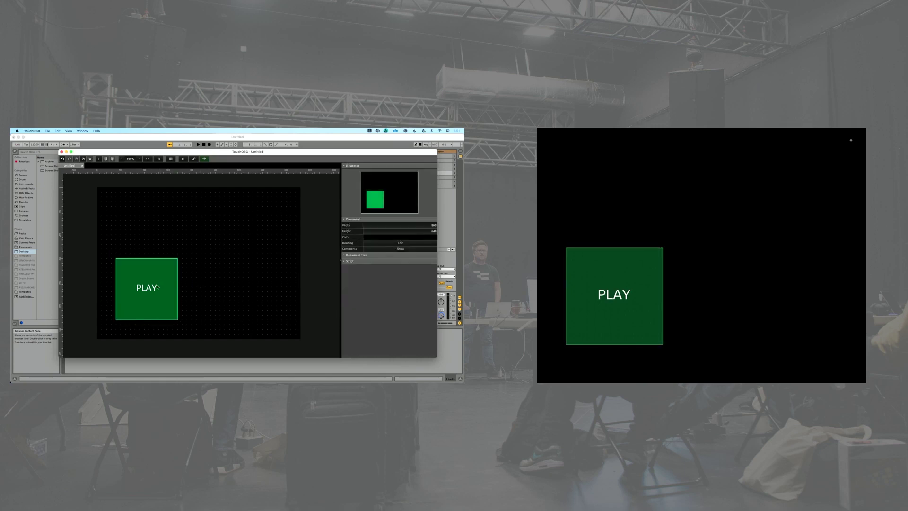
Group the green button with its PLAY label and move the group to X 70, Y 300.
{"action": "left_click_drag", "start_coordinate": [103, 238], "coordinate": [189, 330]}
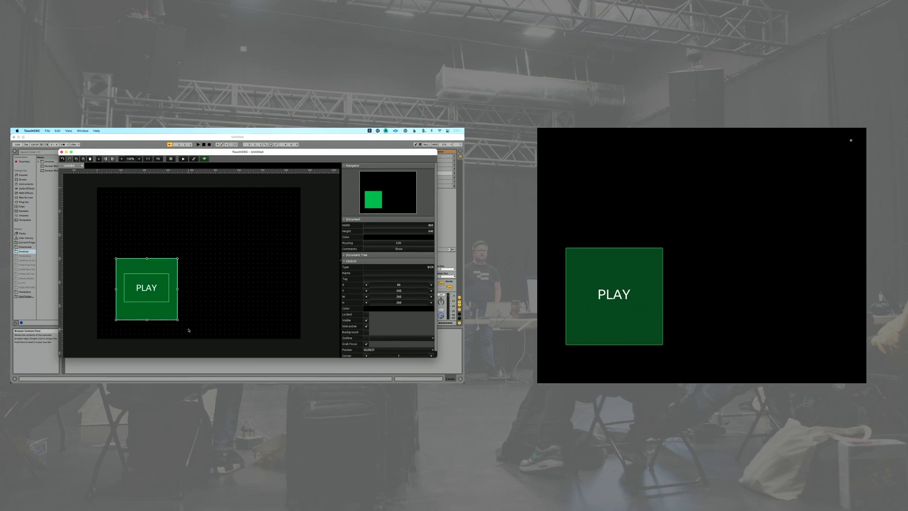
{"action": "right_click", "coordinate": [160, 308]}
{"action": "left_click", "coordinate": [170, 267]}
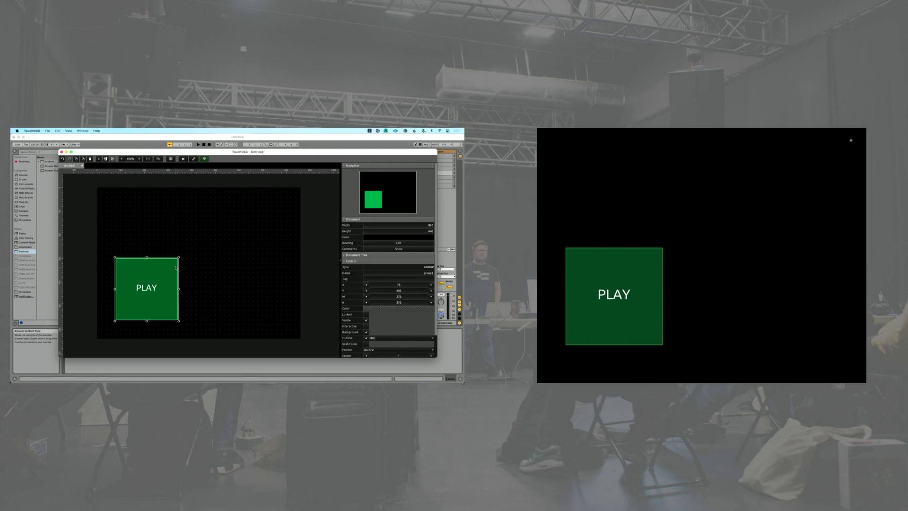
{"action": "mouse_move", "coordinate": [149, 288]}
{"action": "left_mouse_down"}
{"action": "mouse_move", "coordinate": [216, 246]}
{"action": "mouse_move", "coordinate": [175, 258]}
{"action": "mouse_move", "coordinate": [147, 278]}
{"action": "mouse_move", "coordinate": [147, 292]}
{"action": "left_mouse_up"}
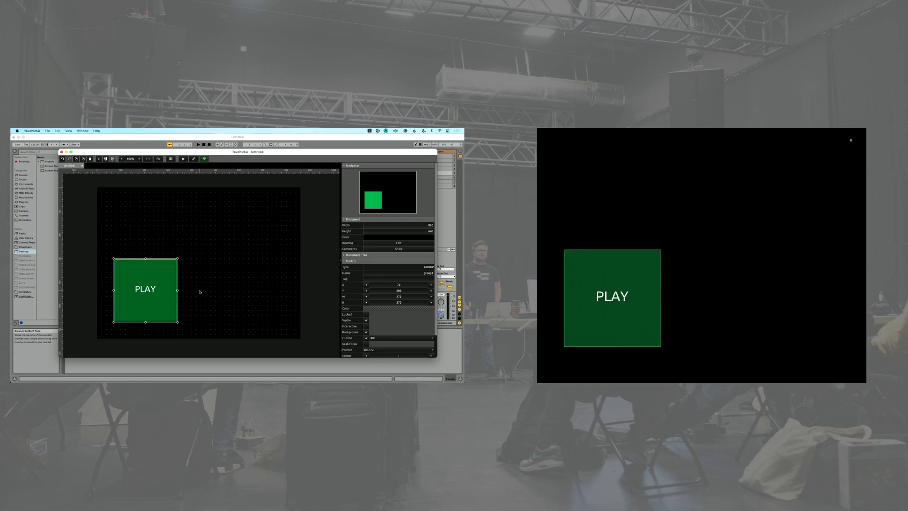
{"action": "left_click", "coordinate": [159, 293]}
{"action": "left_click", "coordinate": [159, 293]}
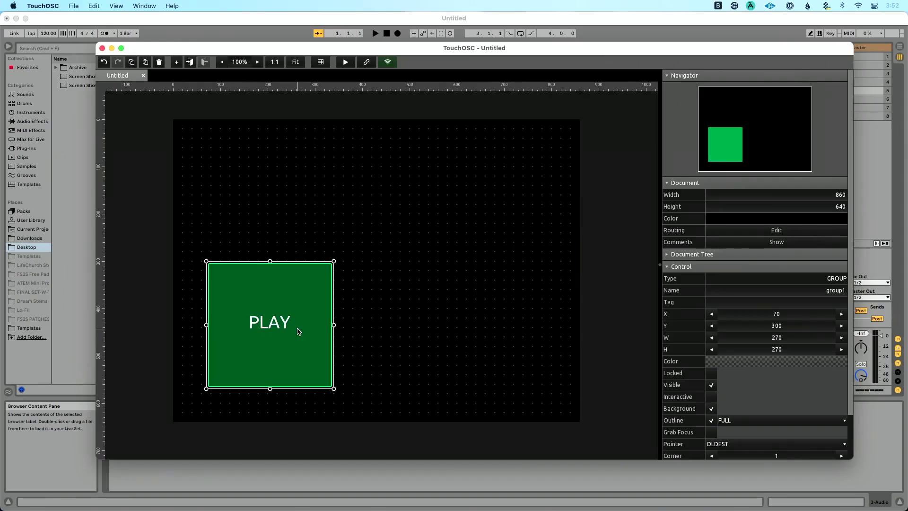
Duplicate the PLAY group and place the copy level with the original, at X 520, Y 300.
{"action": "left_click_drag", "start_coordinate": [298, 331], "coordinate": [515, 324]}
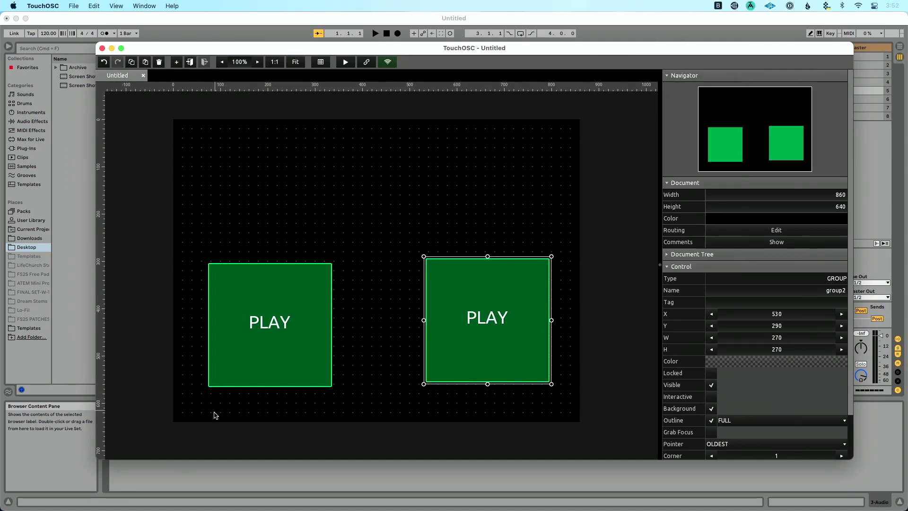
{"action": "left_click_drag", "start_coordinate": [242, 372], "coordinate": [242, 371]}
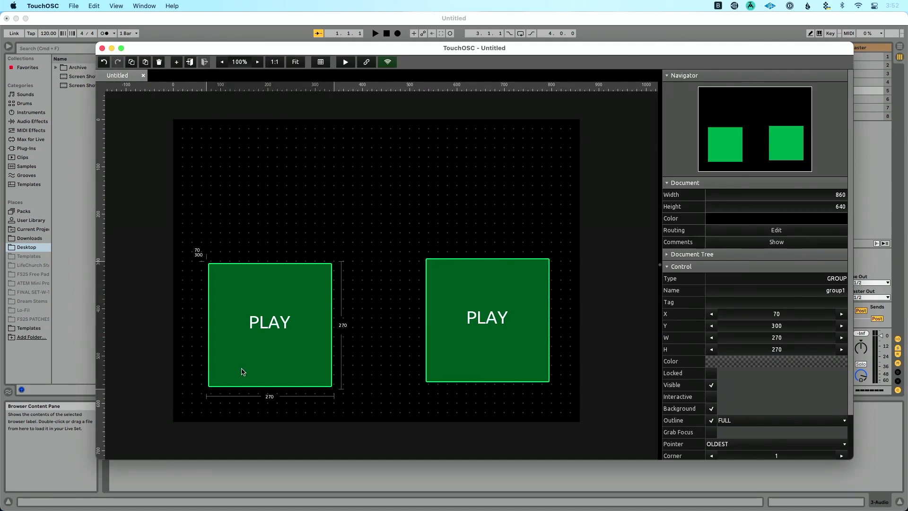
{"action": "left_click", "coordinate": [564, 404]}
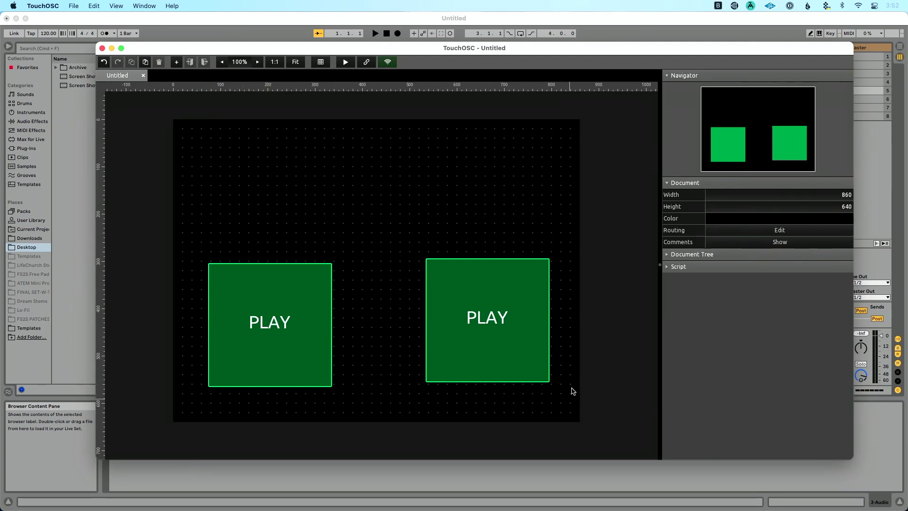
{"action": "left_click_drag", "start_coordinate": [527, 362], "coordinate": [523, 367]}
{"action": "left_click", "coordinate": [574, 372]}
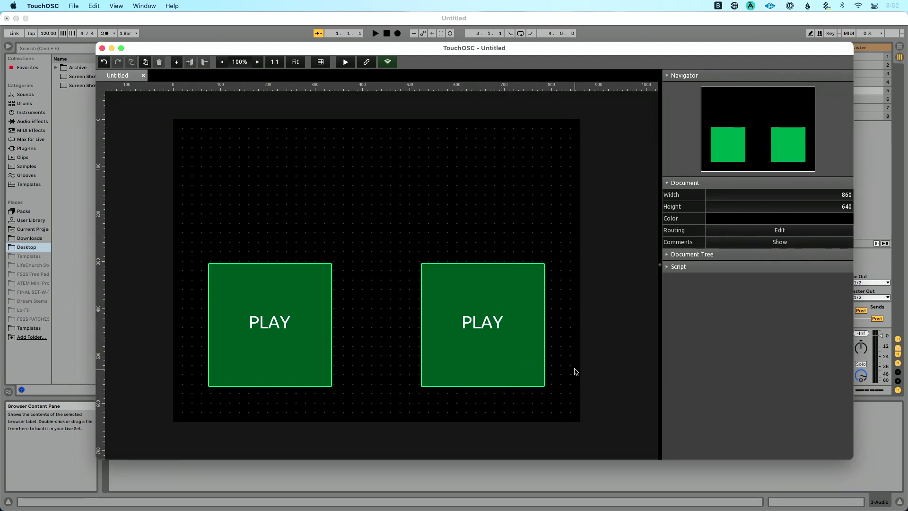
Collapse the copied group's Control properties, expand the Document Tree and select the button inside group2.
{"action": "left_click_drag", "start_coordinate": [458, 369], "coordinate": [458, 367]}
{"action": "left_click", "coordinate": [393, 373]}
{"action": "left_click", "coordinate": [486, 338]}
{"action": "scroll", "coordinate": [754, 378], "scroll_direction": "down", "scroll_amount": 3}
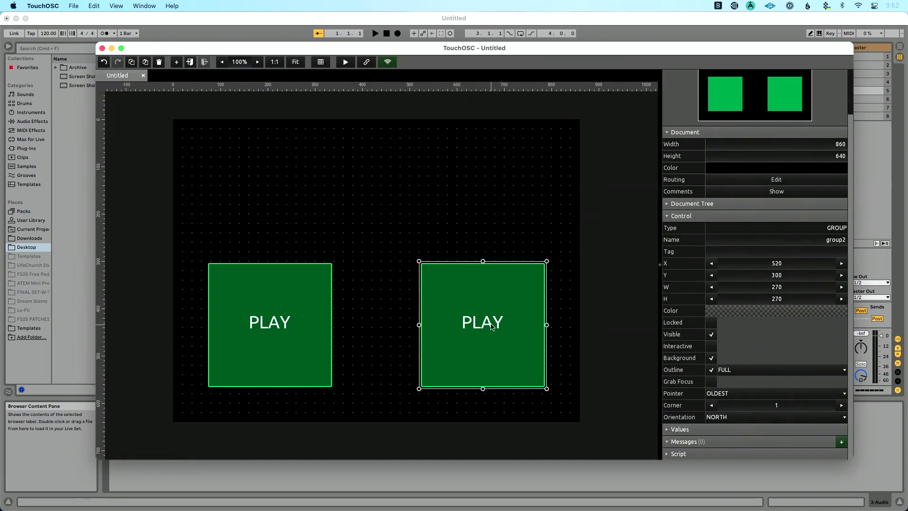
{"action": "left_click", "coordinate": [667, 217]}
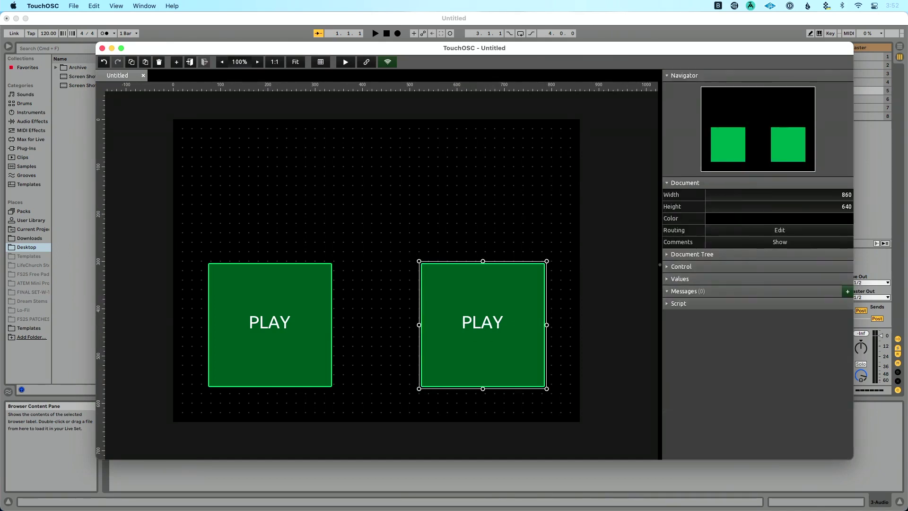
{"action": "left_click", "coordinate": [672, 254]}
{"action": "left_click", "coordinate": [677, 303]}
{"action": "left_click", "coordinate": [712, 314]}
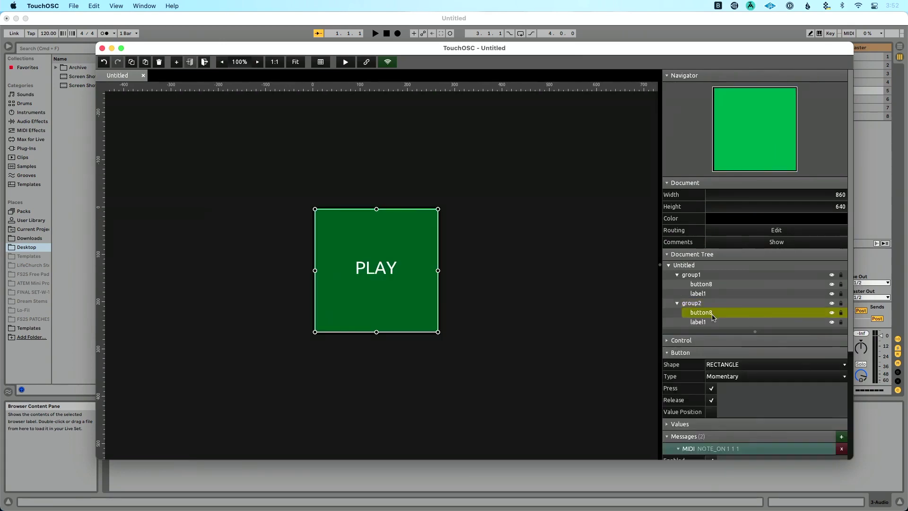
Unlock the text value of the label in group2 and set its default and current text to STOP.
{"action": "left_click", "coordinate": [706, 324]}
{"action": "left_click", "coordinate": [587, 239]}
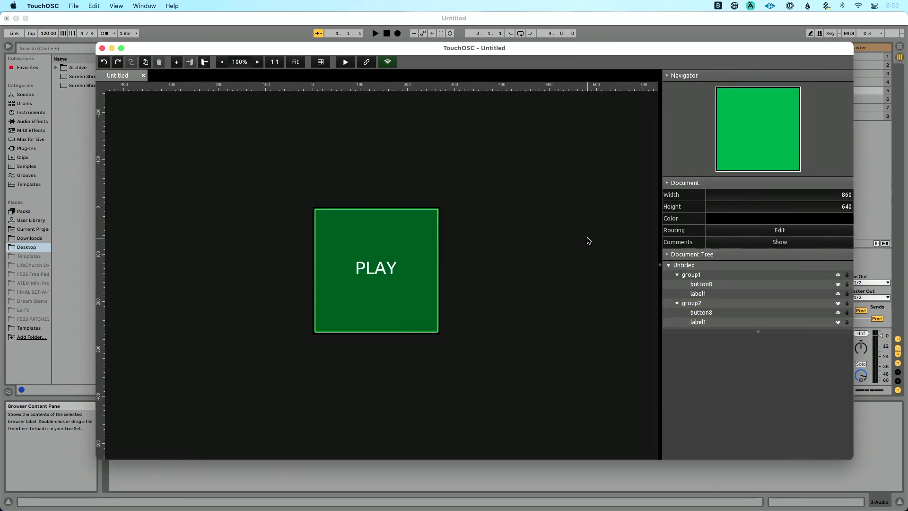
{"action": "left_click", "coordinate": [374, 273]}
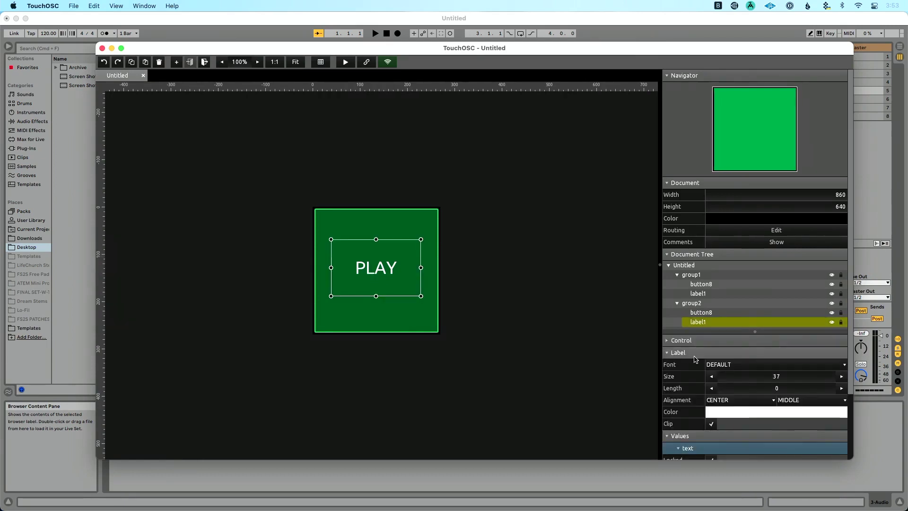
{"action": "scroll", "coordinate": [690, 346], "scroll_direction": "down", "scroll_amount": 3}
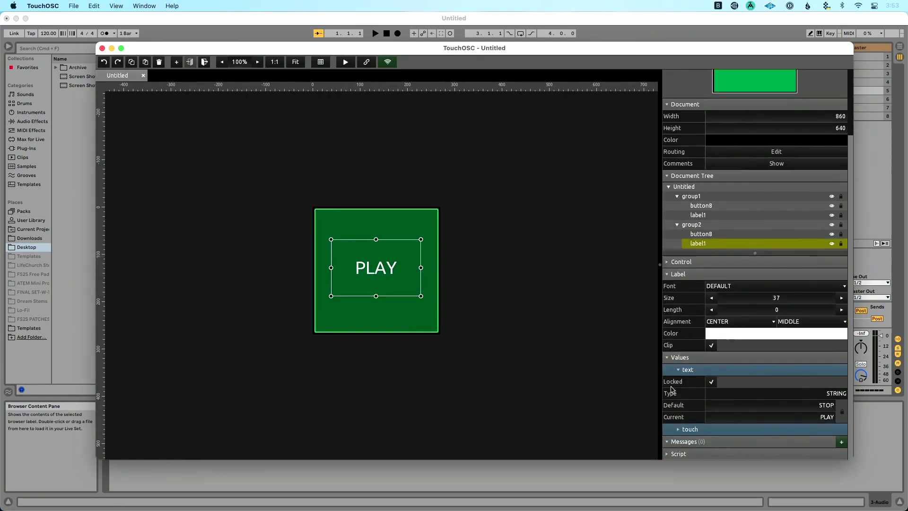
{"action": "left_click", "coordinate": [711, 382]}
{"action": "left_click", "coordinate": [831, 406]}
{"action": "key", "text": "BackSpace"}
{"action": "type", "text": "STOP"}
{"action": "key", "text": "Tab"}
{"action": "type", "text": "STOP"}
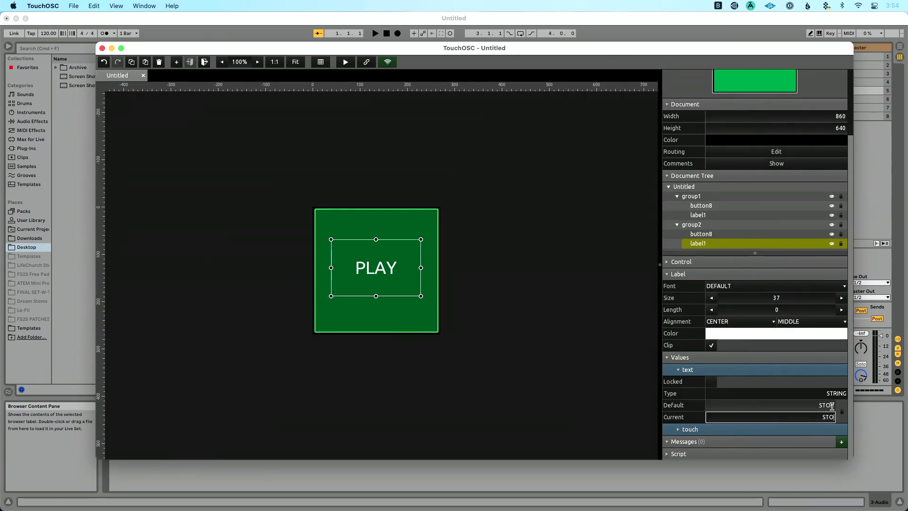
{"action": "left_click", "coordinate": [576, 390]}
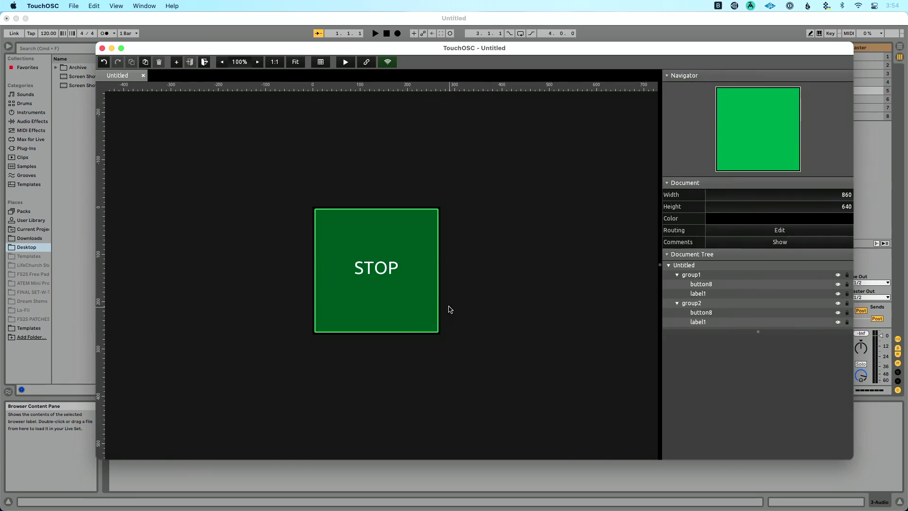
Select the button behind the STOP label and collapse the Document Tree and Values sections.
{"action": "left_click", "coordinate": [419, 305]}
{"action": "scroll", "coordinate": [706, 279], "scroll_direction": "down", "scroll_amount": 10}
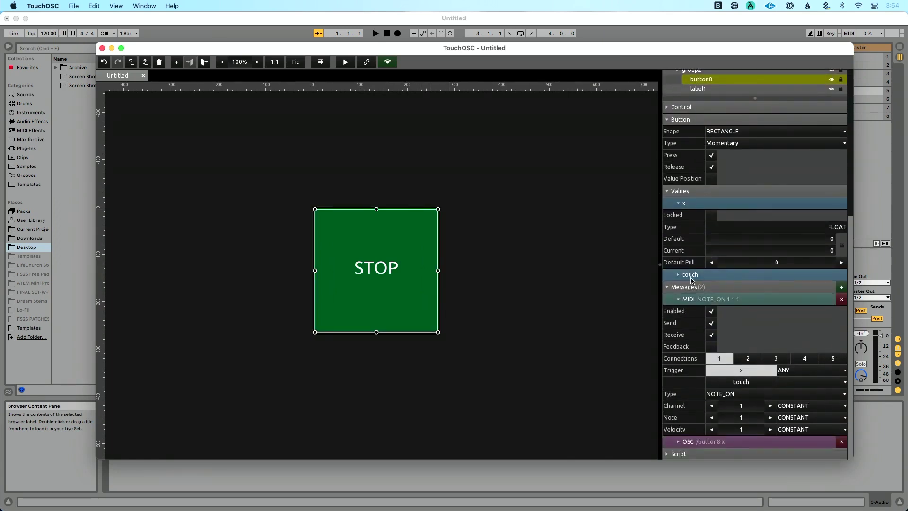
{"action": "scroll", "coordinate": [691, 280], "scroll_direction": "up", "scroll_amount": 10}
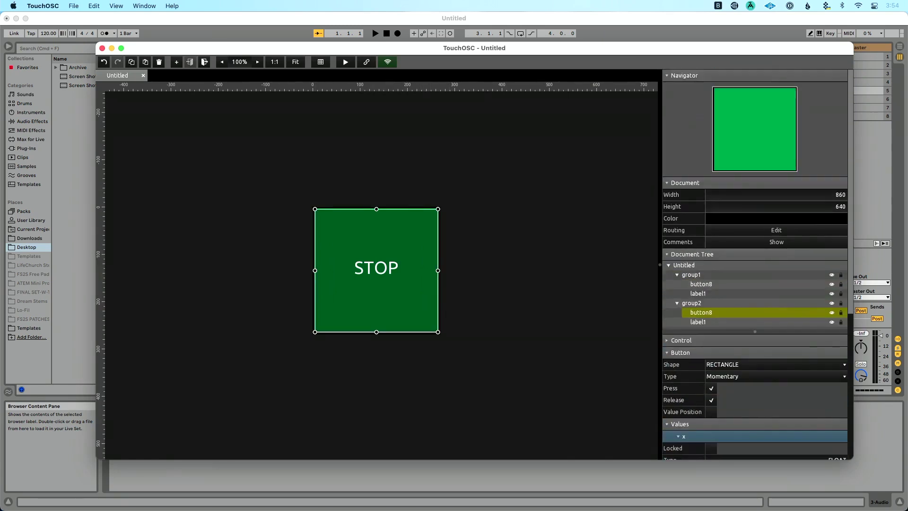
{"action": "left_click", "coordinate": [667, 255]}
{"action": "scroll", "coordinate": [674, 297], "scroll_direction": "down", "scroll_amount": 3}
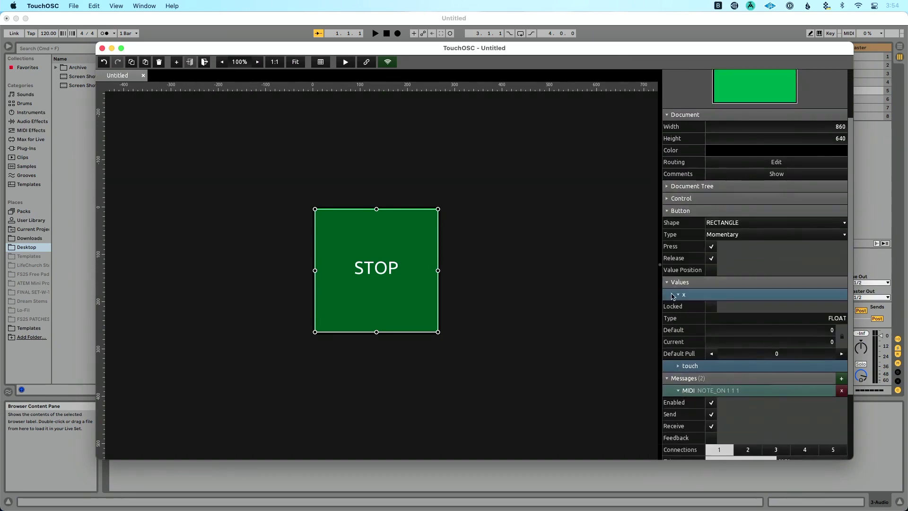
{"action": "left_click", "coordinate": [668, 283]}
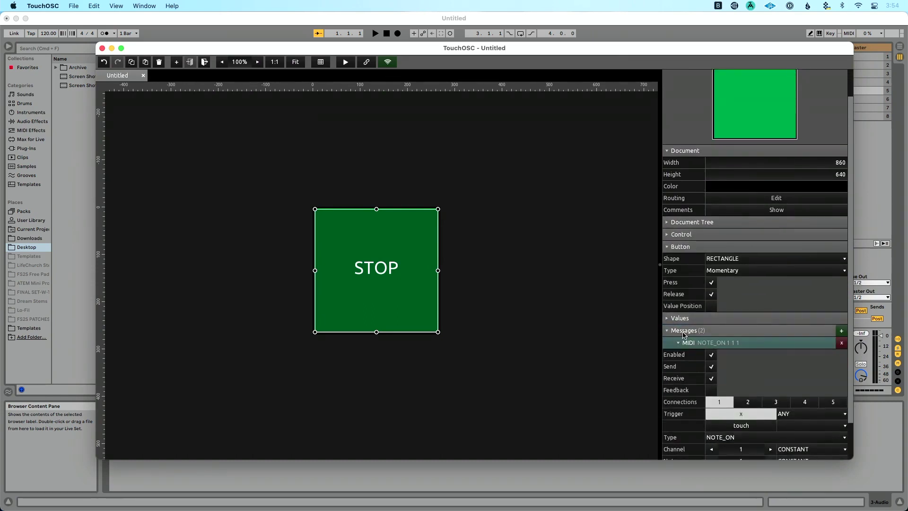
Expand the STOP button's Control properties and change its color to red.
{"action": "left_click", "coordinate": [668, 234]}
{"action": "left_click", "coordinate": [757, 244]}
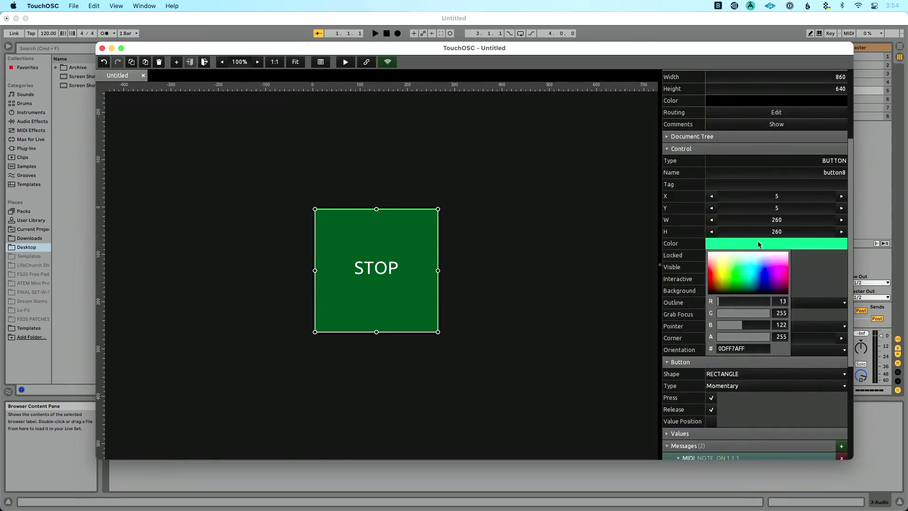
{"action": "left_click_drag", "start_coordinate": [748, 259], "coordinate": [708, 267]}
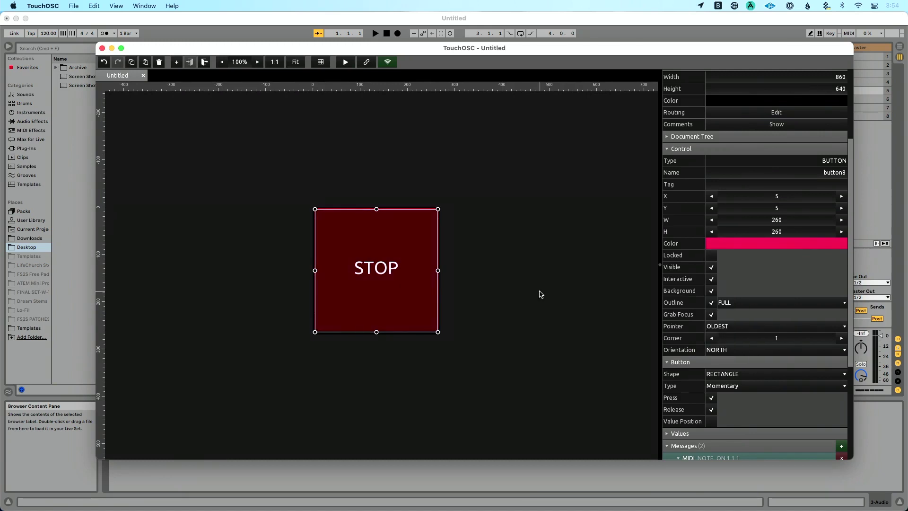
Set the note of the STOP button's MIDI NOTE_ON message to 2 and deselect the button.
{"action": "scroll", "coordinate": [728, 311], "scroll_direction": "down", "scroll_amount": 5}
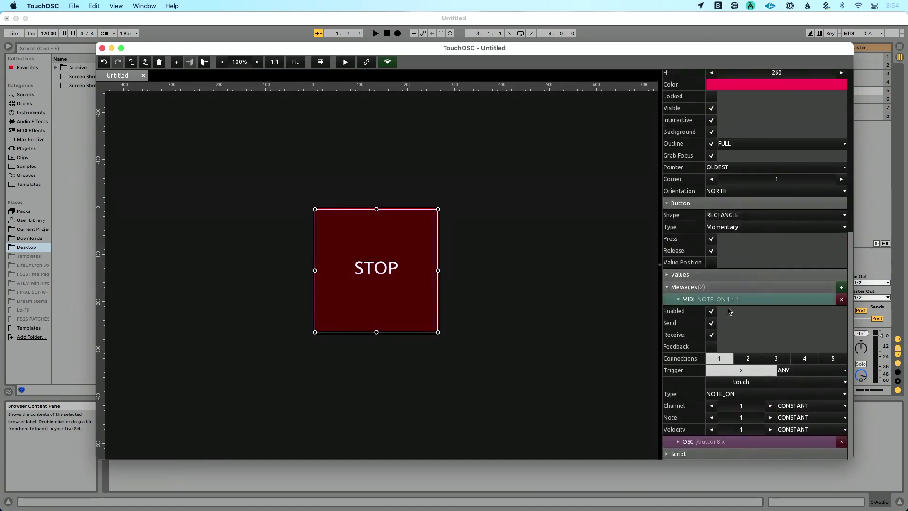
{"action": "left_click", "coordinate": [770, 417]}
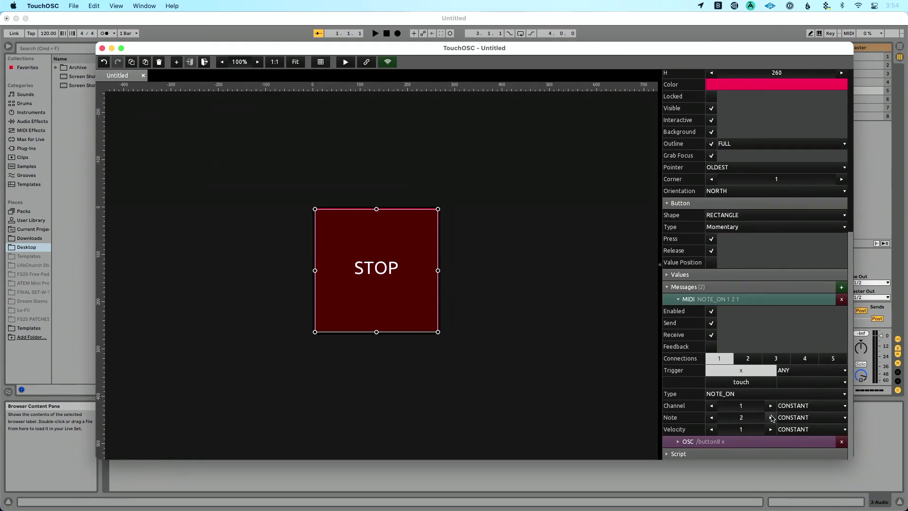
{"action": "left_click", "coordinate": [556, 301]}
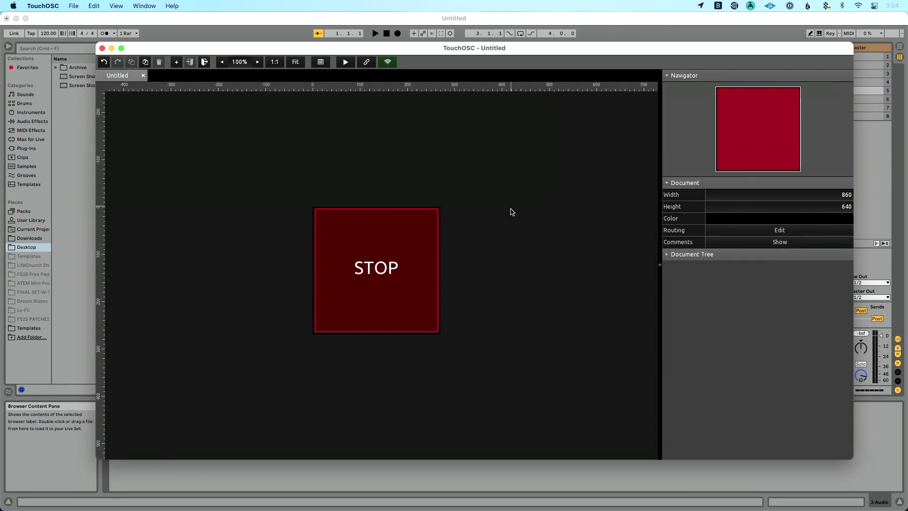
Expand the Document Tree and return from the STOP group to the whole Untitled document.
{"action": "left_click", "coordinate": [348, 238]}
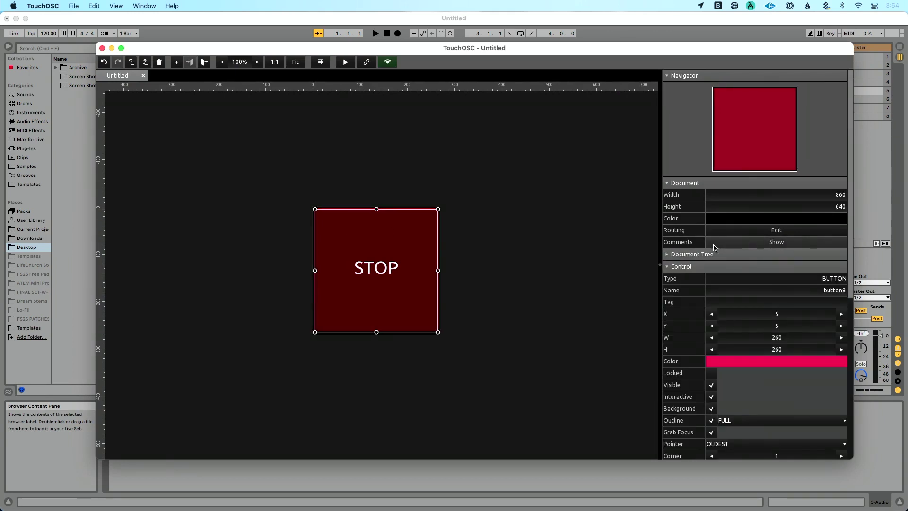
{"action": "left_click", "coordinate": [668, 254]}
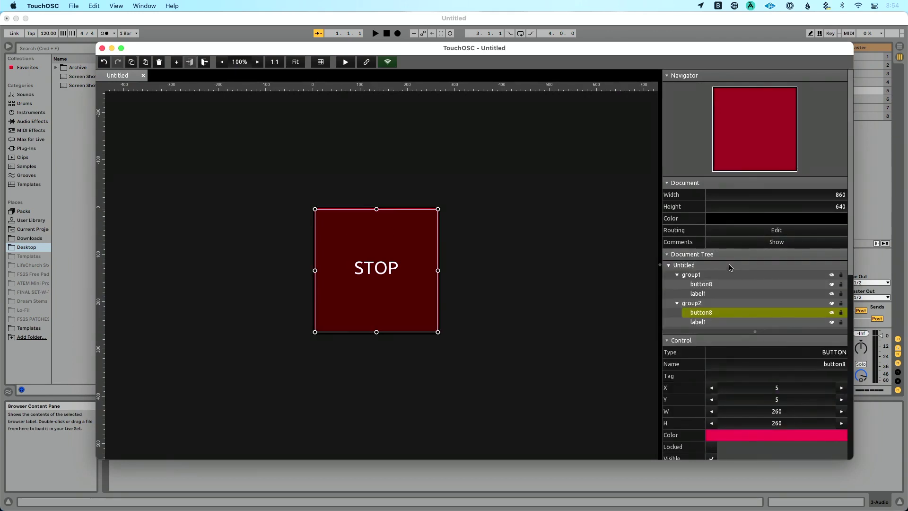
{"action": "left_click", "coordinate": [731, 265]}
{"action": "left_click", "coordinate": [326, 316]}
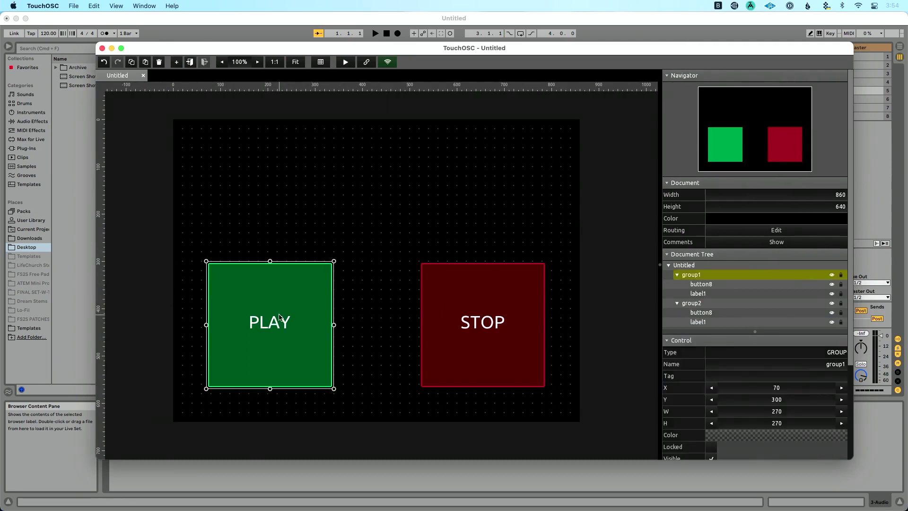
Duplicate the red STOP group and place the copy above the PLAY button, at X 70, Y 10.
{"action": "left_click", "coordinate": [470, 322]}
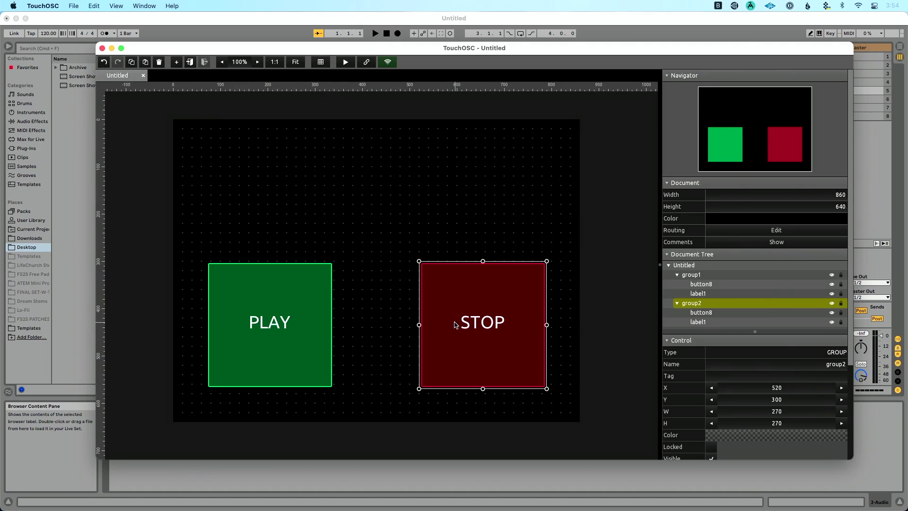
{"action": "key", "text": "super+d"}
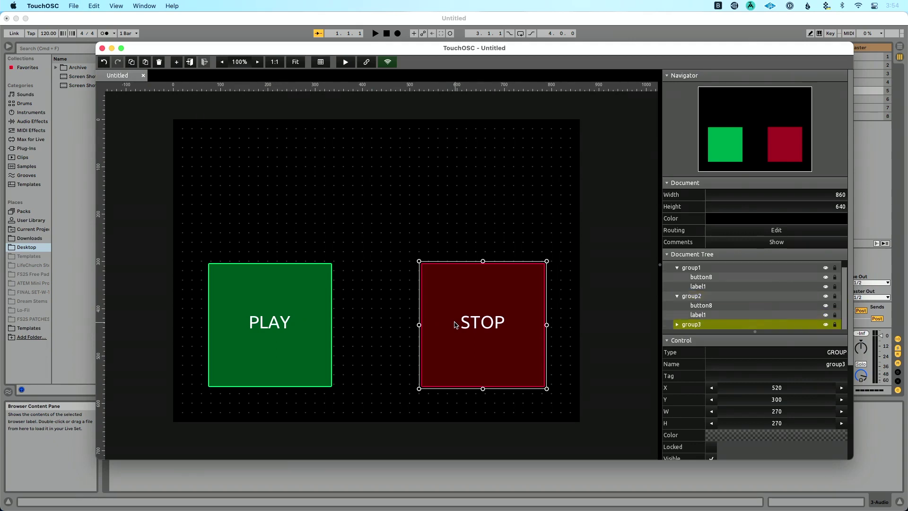
{"action": "left_click_drag", "start_coordinate": [455, 324], "coordinate": [239, 187]}
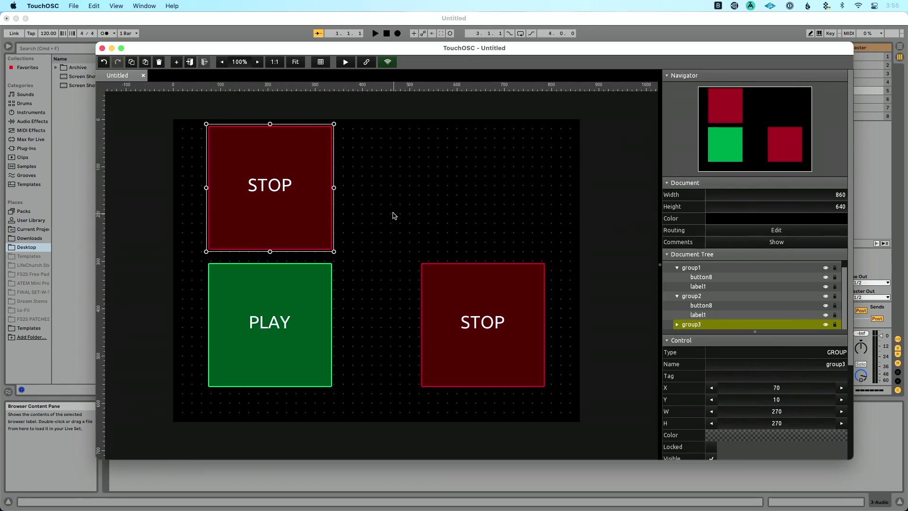
{"action": "left_click", "coordinate": [467, 207]}
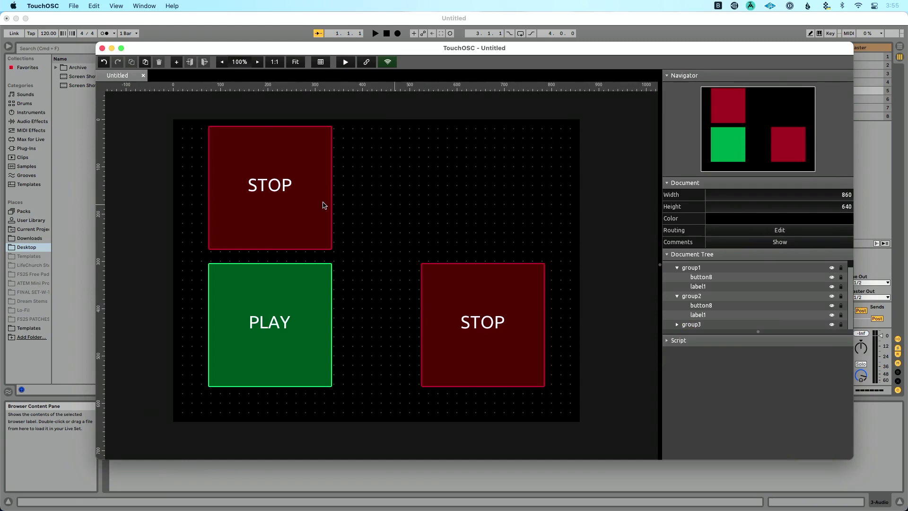
Enter the STOP group above PLAY and set its label's default text to PREVIOUS.
{"action": "double_click", "coordinate": [312, 205]}
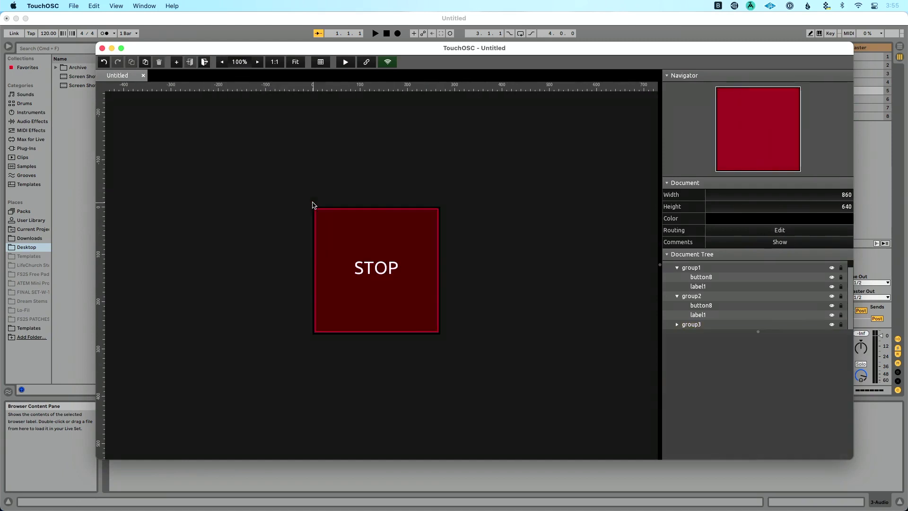
{"action": "left_click", "coordinate": [408, 270]}
{"action": "scroll", "coordinate": [713, 354], "scroll_direction": "down", "scroll_amount": 5}
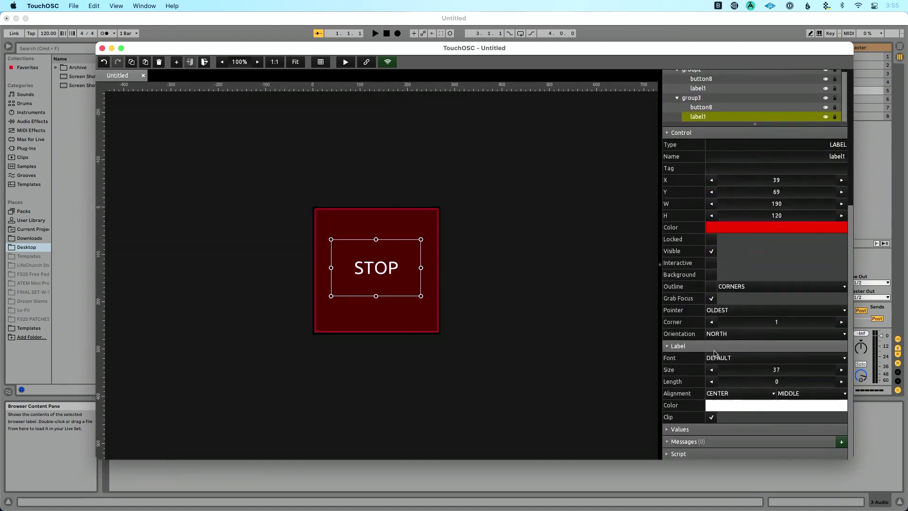
{"action": "left_click", "coordinate": [679, 429]}
{"action": "scroll", "coordinate": [709, 416], "scroll_direction": "down", "scroll_amount": 2}
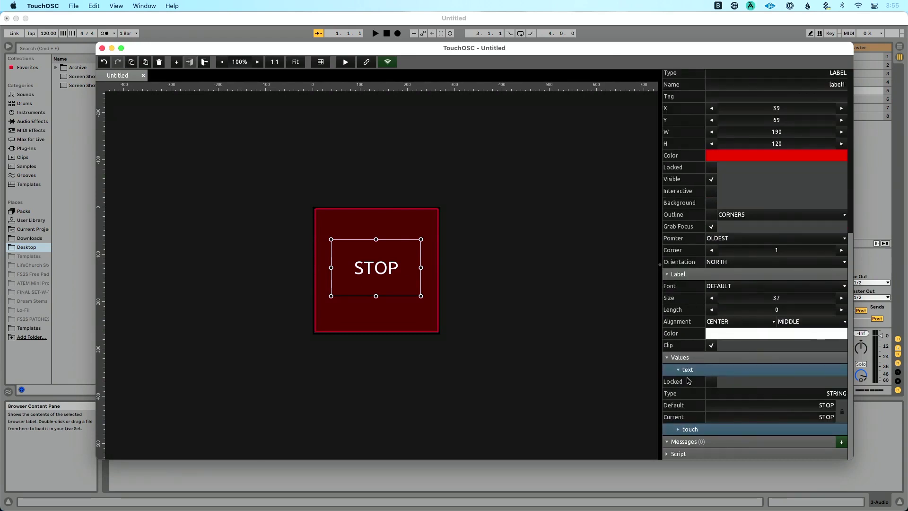
{"action": "double_click", "coordinate": [828, 403]}
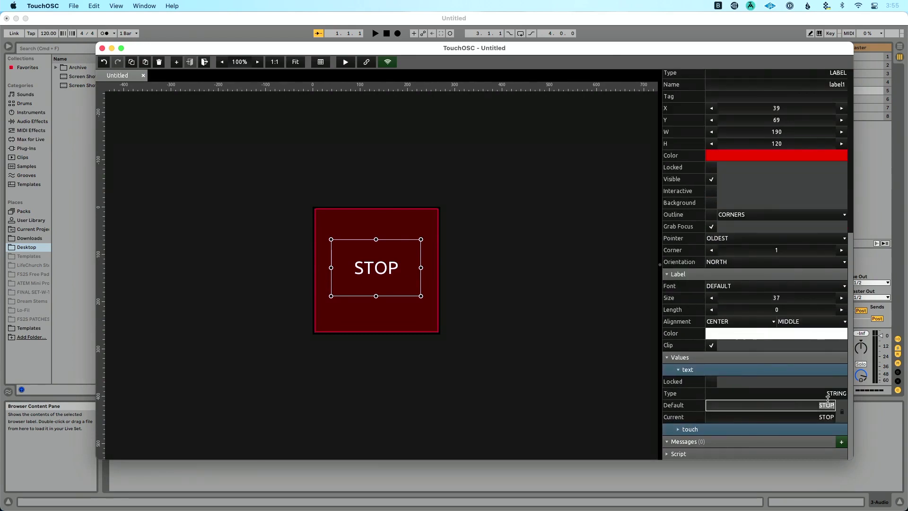
{"action": "type", "text": "PREVIOUS"}
Set the current text of the same label to PREVIOUS as well and deselect it.
{"action": "double_click", "coordinate": [827, 416]}
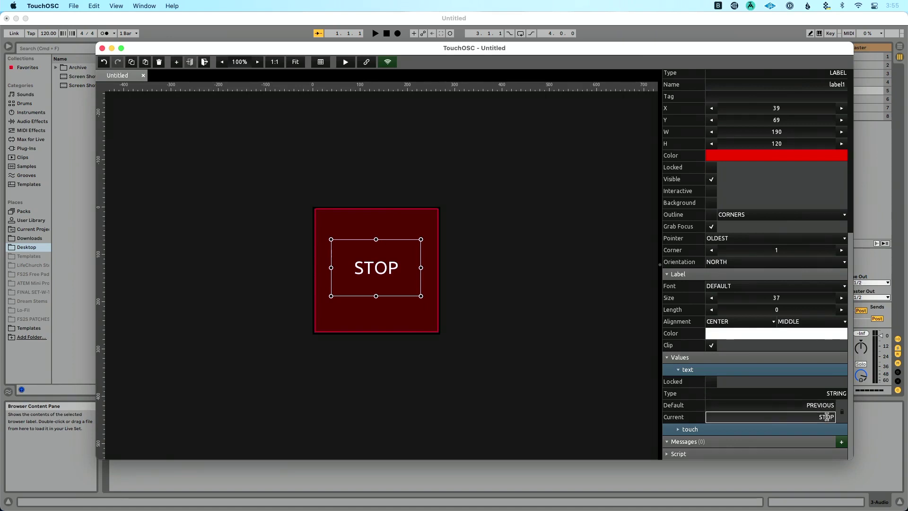
{"action": "double_click", "coordinate": [822, 405]}
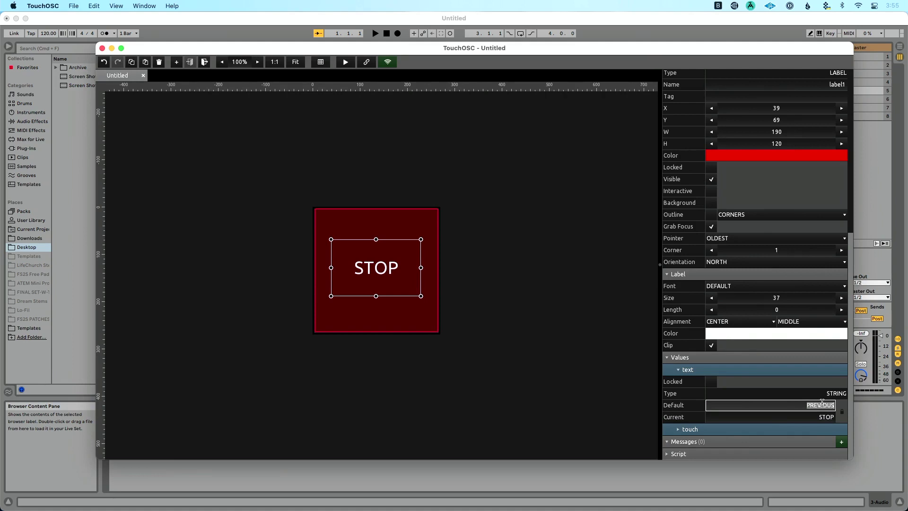
{"action": "type", "text": "PREVIOUS"}
{"action": "double_click", "coordinate": [821, 417]}
{"action": "type", "text": "PREVIOUS"}
{"action": "key", "text": "Return"}
{"action": "left_click", "coordinate": [553, 373]}
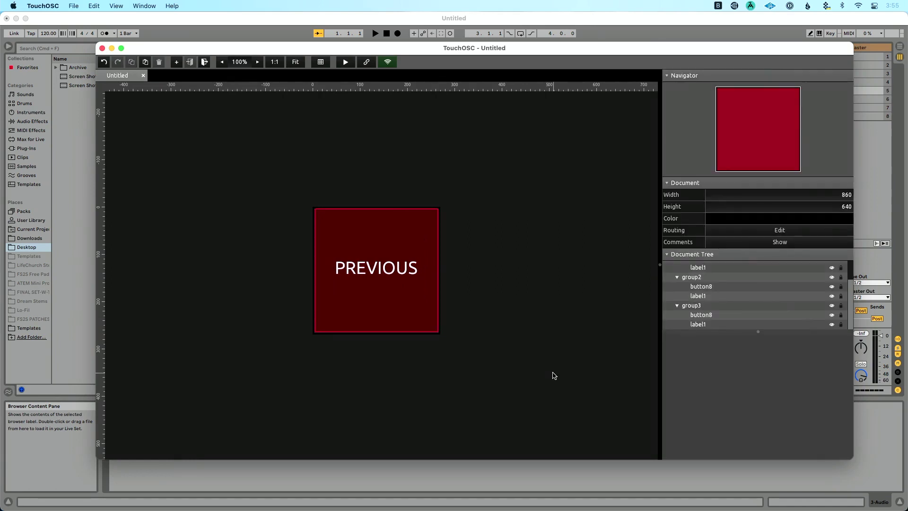
Change the color of the button behind the PREVIOUS label to near-white.
{"action": "left_click", "coordinate": [408, 301]}
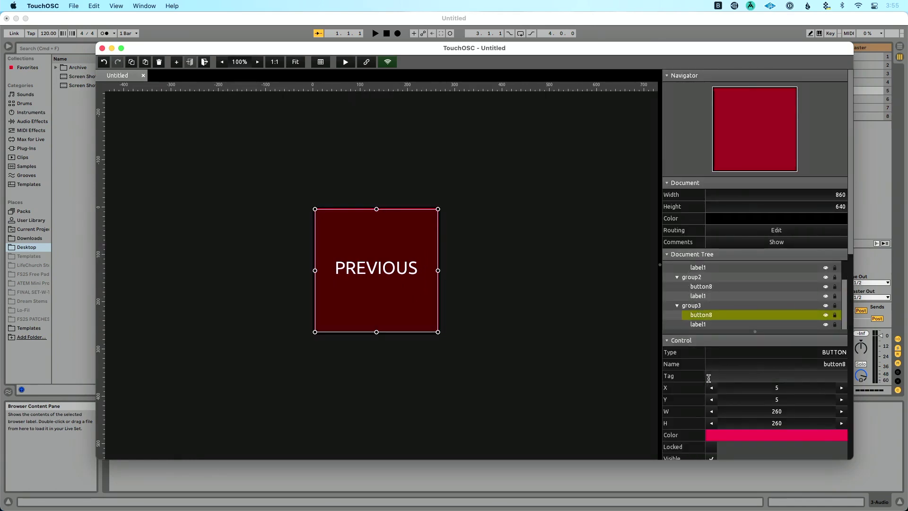
{"action": "scroll", "coordinate": [704, 327], "scroll_direction": "down", "scroll_amount": 6}
{"action": "left_click", "coordinate": [775, 174]}
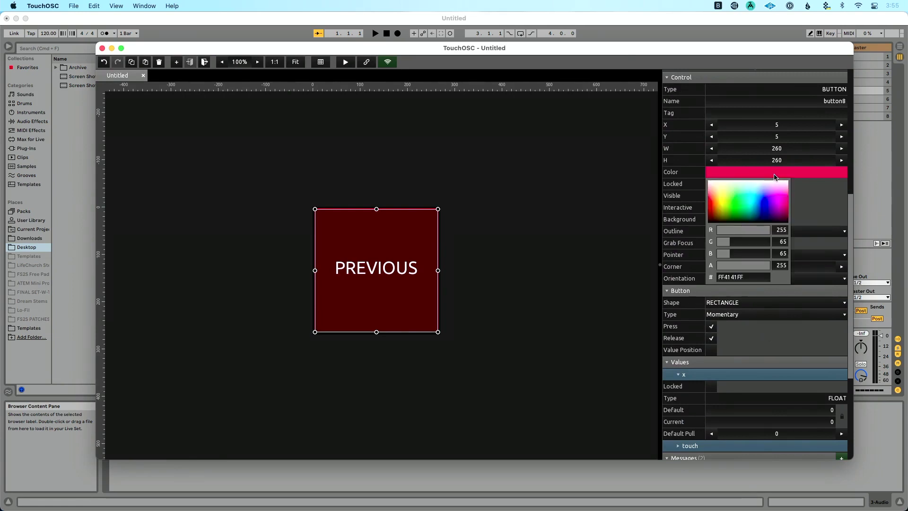
{"action": "left_click", "coordinate": [728, 180]}
{"action": "mouse_move", "coordinate": [722, 180]}
{"action": "left_mouse_down"}
{"action": "mouse_move", "coordinate": [719, 200]}
{"action": "mouse_move", "coordinate": [735, 194]}
{"action": "mouse_move", "coordinate": [713, 183]}
{"action": "mouse_move", "coordinate": [725, 186]}
{"action": "mouse_move", "coordinate": [710, 191]}
{"action": "mouse_move", "coordinate": [731, 192]}
{"action": "mouse_move", "coordinate": [727, 206]}
{"action": "mouse_move", "coordinate": [719, 192]}
{"action": "mouse_move", "coordinate": [711, 208]}
{"action": "mouse_move", "coordinate": [727, 192]}
{"action": "mouse_move", "coordinate": [714, 194]}
{"action": "mouse_move", "coordinate": [722, 183]}
{"action": "mouse_move", "coordinate": [719, 194]}
{"action": "mouse_move", "coordinate": [733, 203]}
{"action": "mouse_move", "coordinate": [717, 207]}
{"action": "mouse_move", "coordinate": [716, 189]}
{"action": "mouse_move", "coordinate": [730, 182]}
{"action": "mouse_move", "coordinate": [727, 199]}
{"action": "mouse_move", "coordinate": [730, 187]}
{"action": "mouse_move", "coordinate": [716, 185]}
{"action": "mouse_move", "coordinate": [721, 197]}
{"action": "mouse_move", "coordinate": [730, 189]}
{"action": "mouse_move", "coordinate": [730, 197]}
{"action": "mouse_move", "coordinate": [714, 182]}
{"action": "left_mouse_up"}
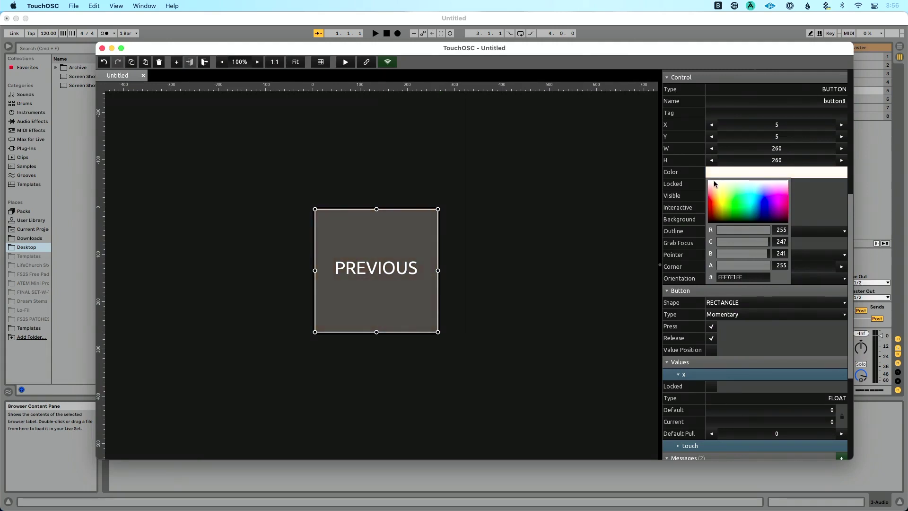
{"action": "left_click", "coordinate": [582, 211]}
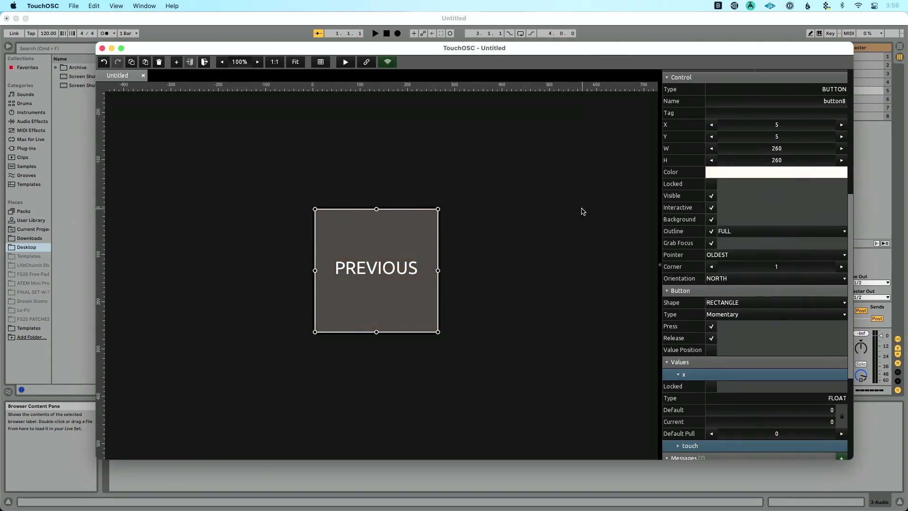
Set the note of the PREVIOUS button's MIDI NOTE_ON message to 3 and deselect the button.
{"action": "left_click", "coordinate": [399, 246]}
{"action": "left_click", "coordinate": [401, 213]}
{"action": "scroll", "coordinate": [745, 349], "scroll_direction": "down", "scroll_amount": 5}
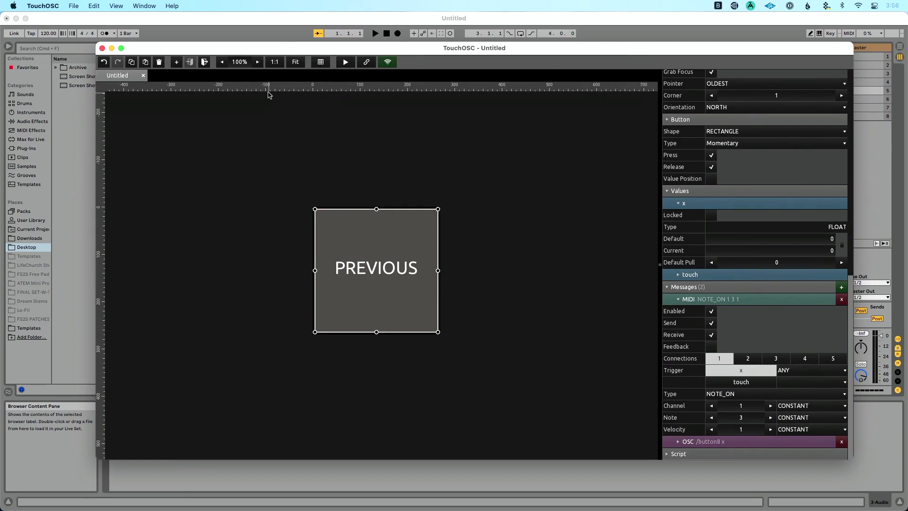
{"action": "left_click", "coordinate": [310, 163]}
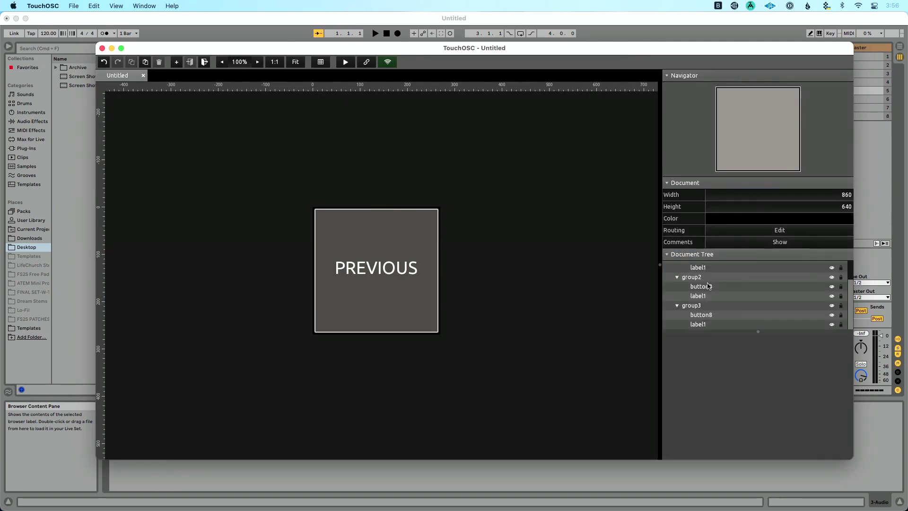
Return to the whole Untitled document, duplicate the PREVIOUS group and place the copy directly above the STOP button.
{"action": "scroll", "coordinate": [708, 283], "scroll_direction": "up", "scroll_amount": 2}
{"action": "left_click", "coordinate": [702, 268]}
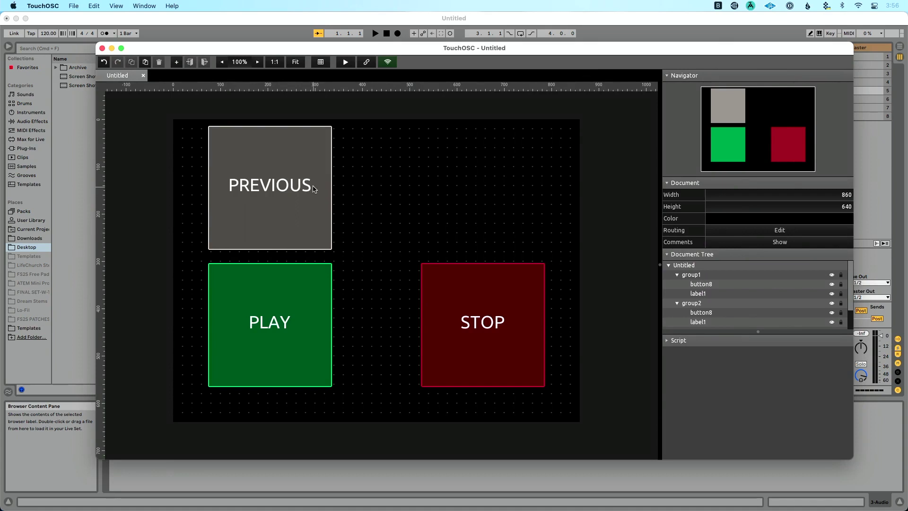
{"action": "key", "text": "super+d"}
{"action": "left_click_drag", "start_coordinate": [313, 188], "coordinate": [526, 191]}
{"action": "left_click", "coordinate": [560, 191]}
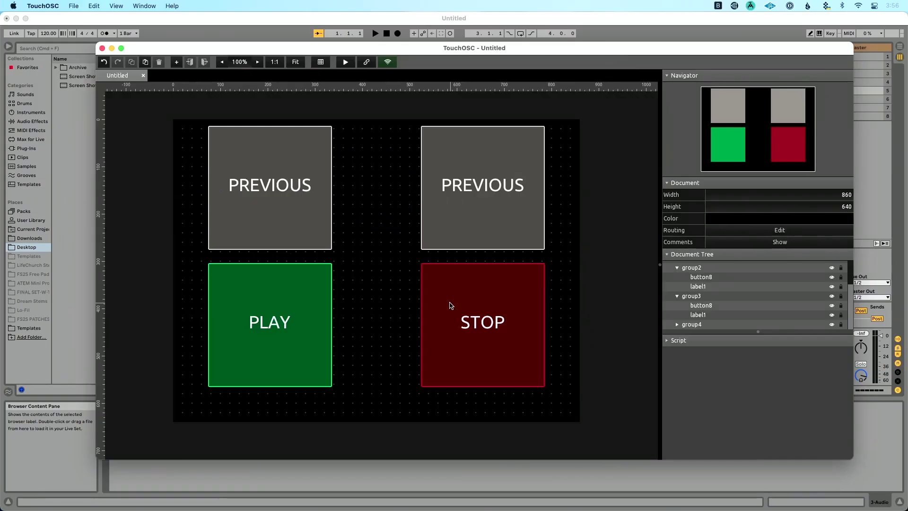
Enter the copied PREVIOUS group above STOP and set its label's default and current text to NEXT.
{"action": "double_click", "coordinate": [479, 231]}
{"action": "left_click", "coordinate": [388, 277]}
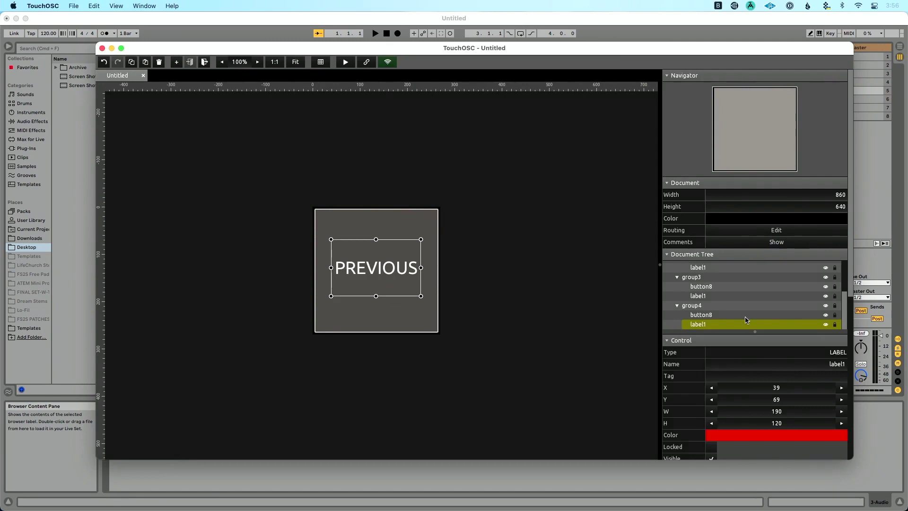
{"action": "scroll", "coordinate": [745, 321], "scroll_direction": "down", "scroll_amount": 6}
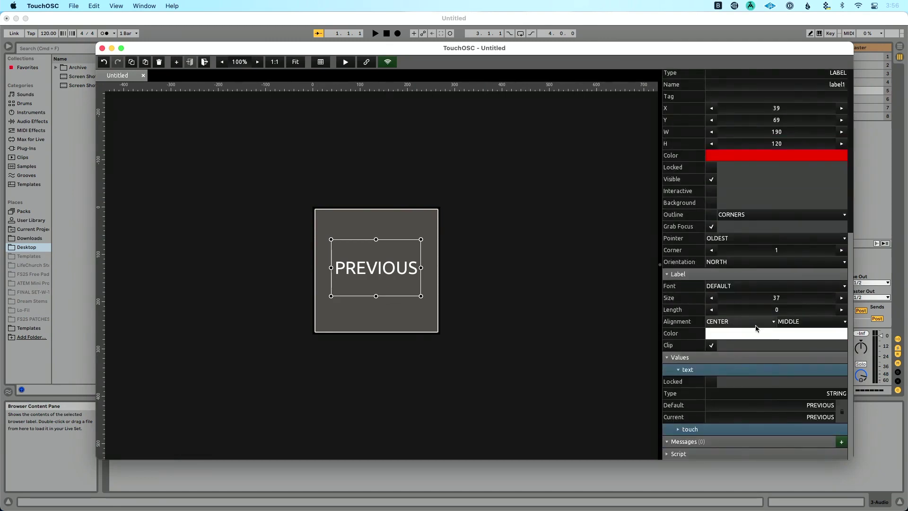
{"action": "left_click", "coordinate": [813, 401]}
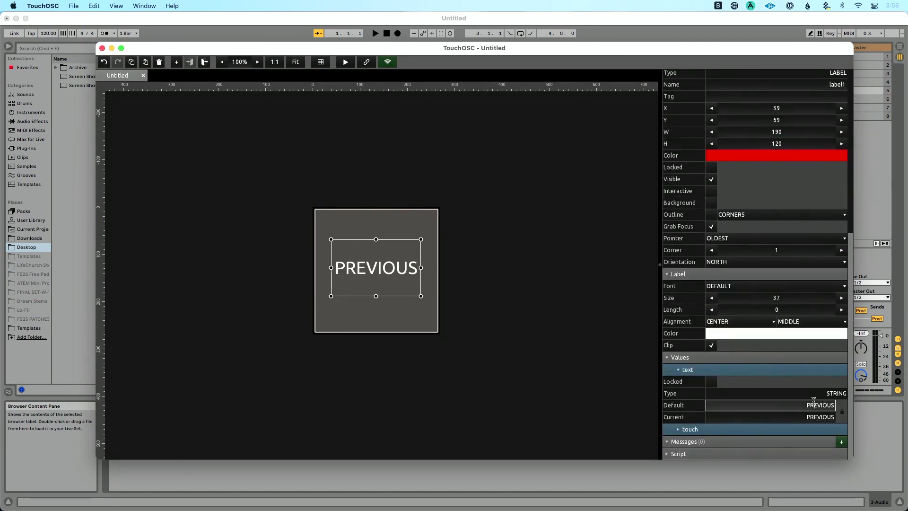
{"action": "type", "text": "NEXT"}
{"action": "left_click", "coordinate": [817, 417]}
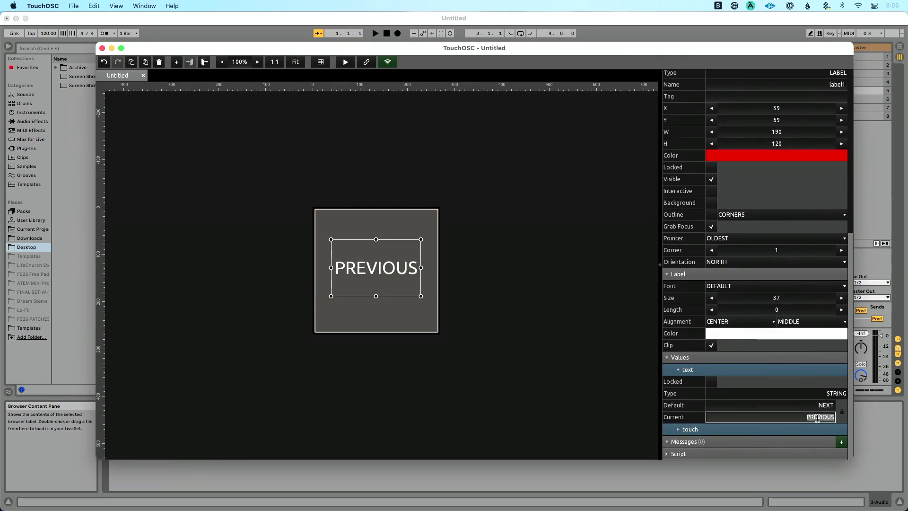
{"action": "type", "text": "NEXT"}
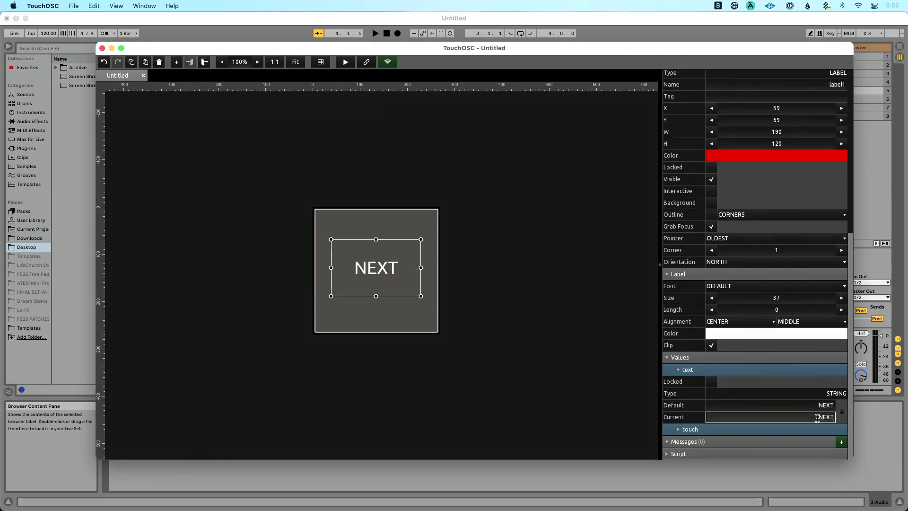
{"action": "left_click", "coordinate": [636, 385]}
Change the color of the button behind the NEXT label to magenta, FF5DE9FF.
{"action": "left_click", "coordinate": [415, 311]}
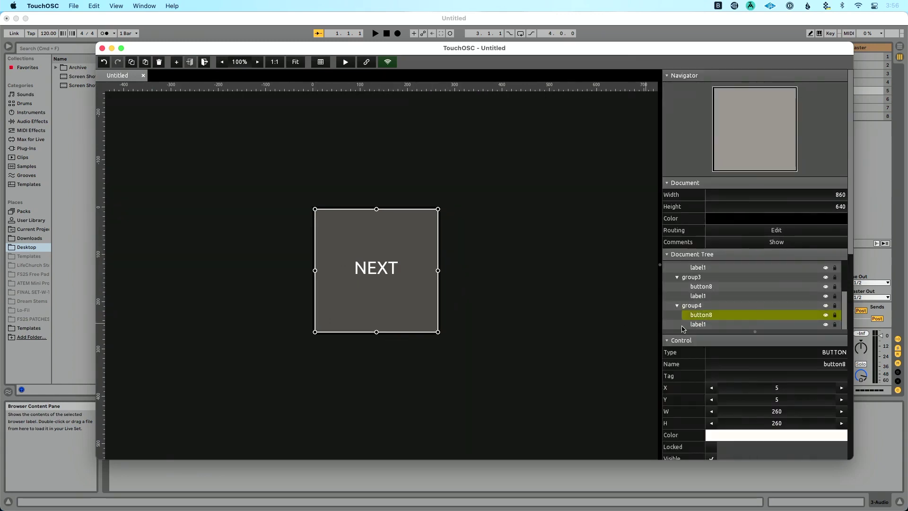
{"action": "left_click", "coordinate": [667, 254]}
{"action": "scroll", "coordinate": [761, 251], "scroll_direction": "down", "scroll_amount": 8}
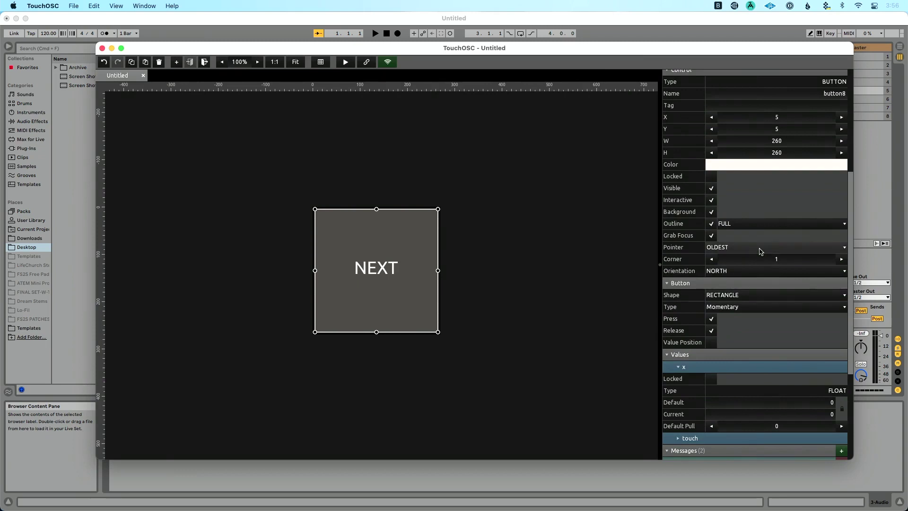
{"action": "left_click", "coordinate": [762, 170]}
{"action": "mouse_move", "coordinate": [766, 205]}
{"action": "left_mouse_down"}
{"action": "mouse_move", "coordinate": [787, 177]}
{"action": "mouse_move", "coordinate": [765, 184]}
{"action": "mouse_move", "coordinate": [789, 182]}
{"action": "left_mouse_up"}
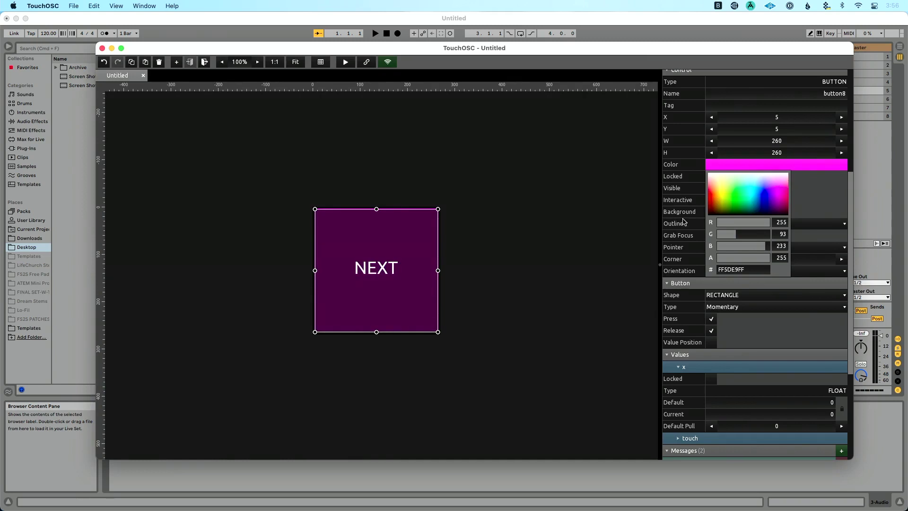
{"action": "left_click", "coordinate": [635, 170]}
Raise the note of the NEXT button's MIDI NOTE_ON message by one to 4 and return to the whole Untitled document.
{"action": "scroll", "coordinate": [704, 236], "scroll_direction": "down", "scroll_amount": 5}
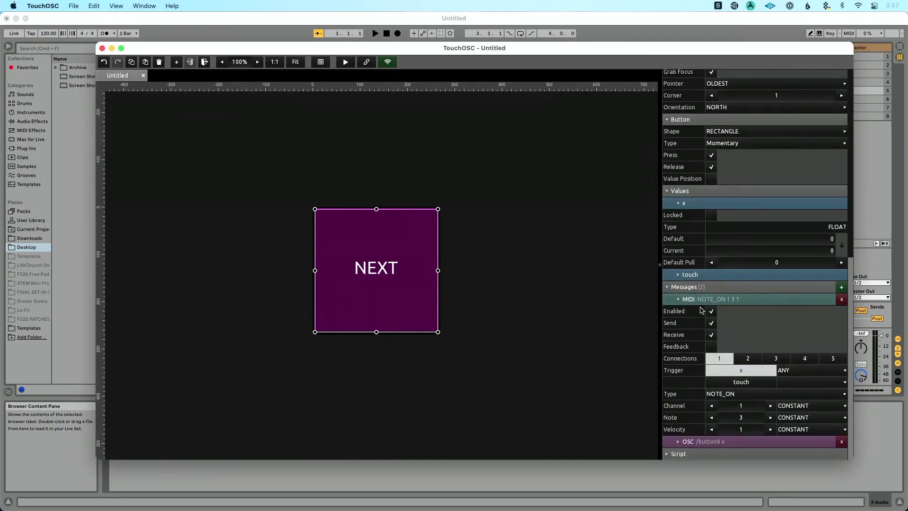
{"action": "left_click", "coordinate": [770, 418]}
{"action": "left_click", "coordinate": [512, 278]}
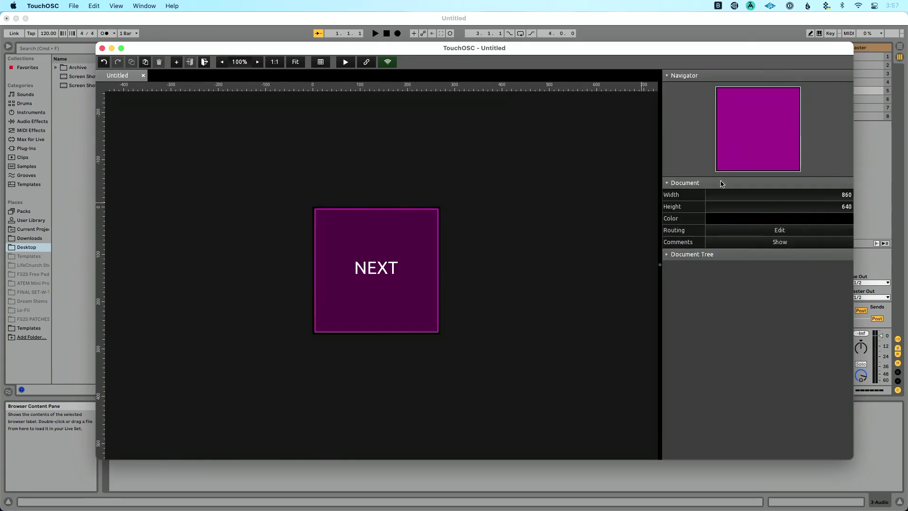
{"action": "left_click", "coordinate": [670, 254]}
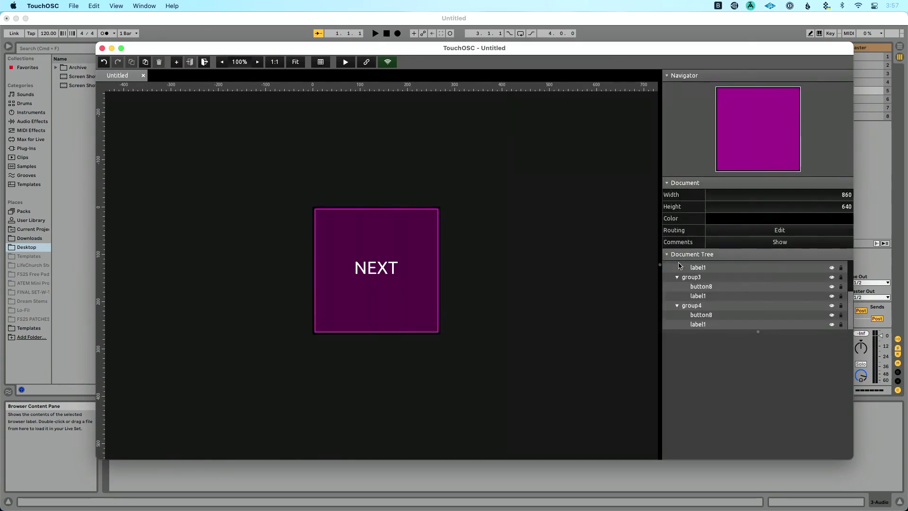
{"action": "left_click", "coordinate": [705, 265]}
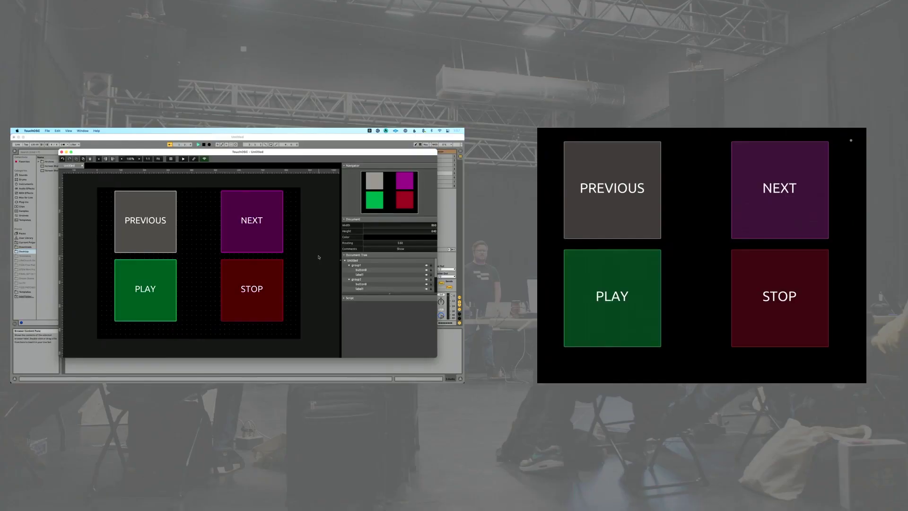
Switch to Ableton Live, clear the Play button's existing MIDI mapping, and map transport Play and Stop to the TouchOSC PLAY and STOP buttons.
{"action": "left_click", "coordinate": [204, 144]}
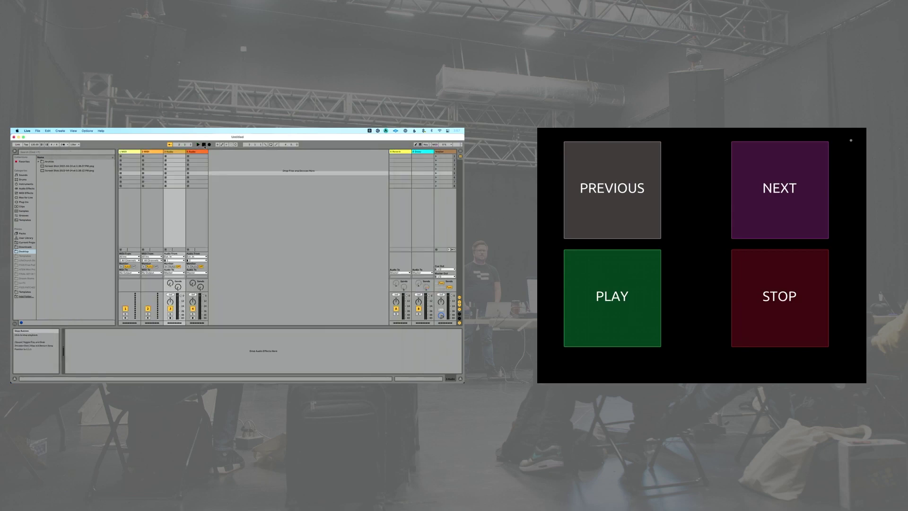
{"action": "key", "text": "super+m"}
{"action": "left_click", "coordinate": [194, 144]}
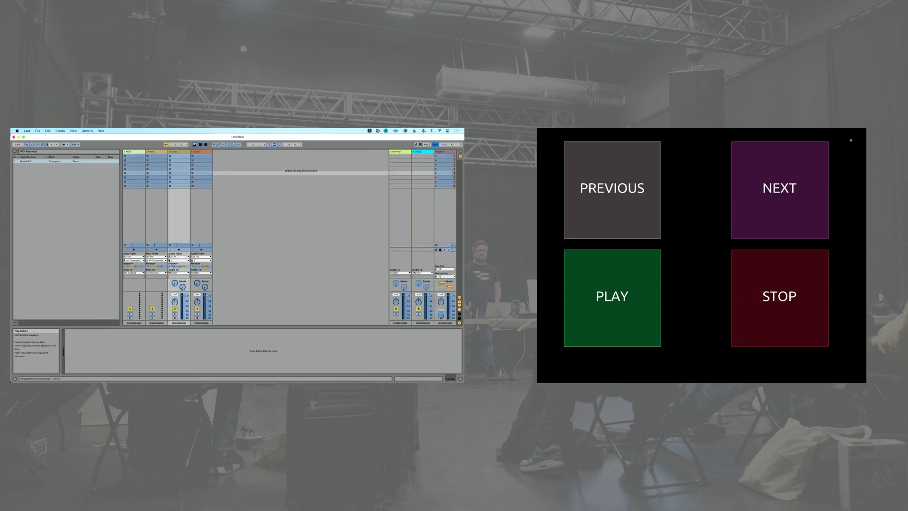
{"action": "key", "text": "BackSpace"}
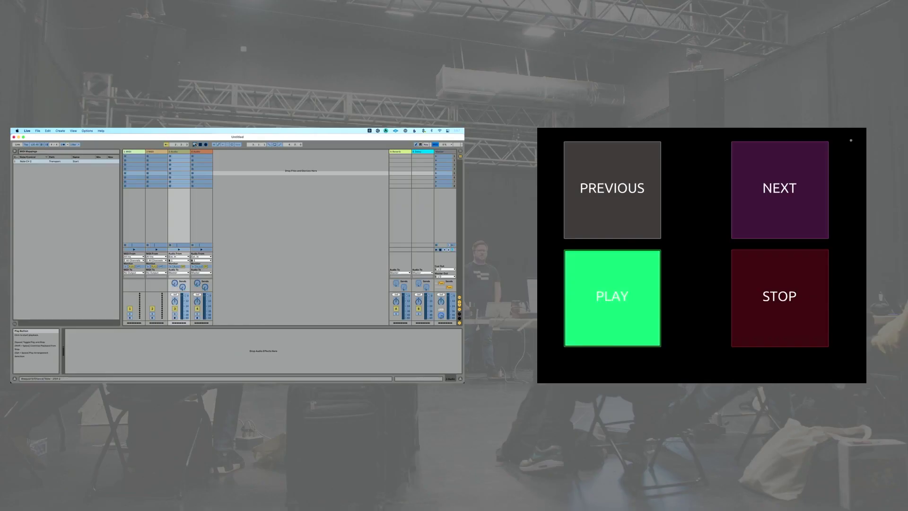
{"action": "left_click", "coordinate": [201, 145]}
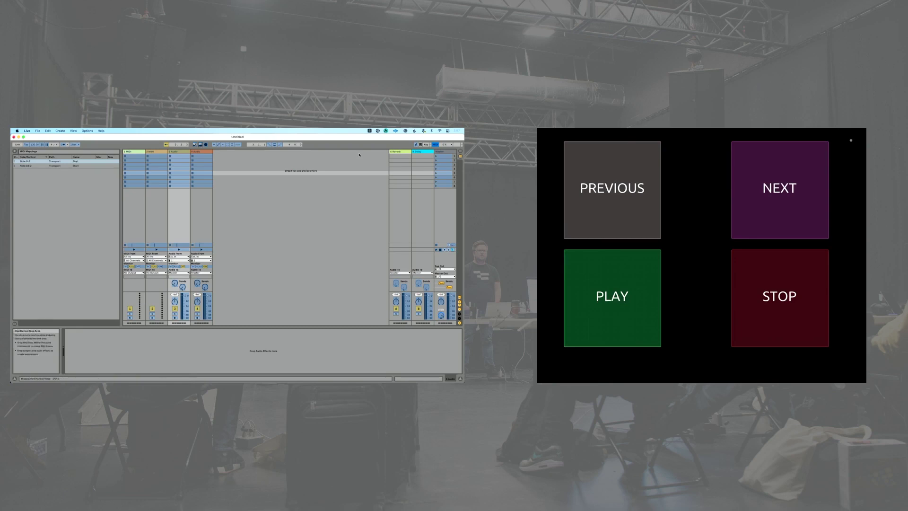
In Arrangement View, map Previous Locator and Next Locator to the PREVIOUS and NEXT buttons and leave MIDI mapping mode.
{"action": "key", "text": "Tab"}
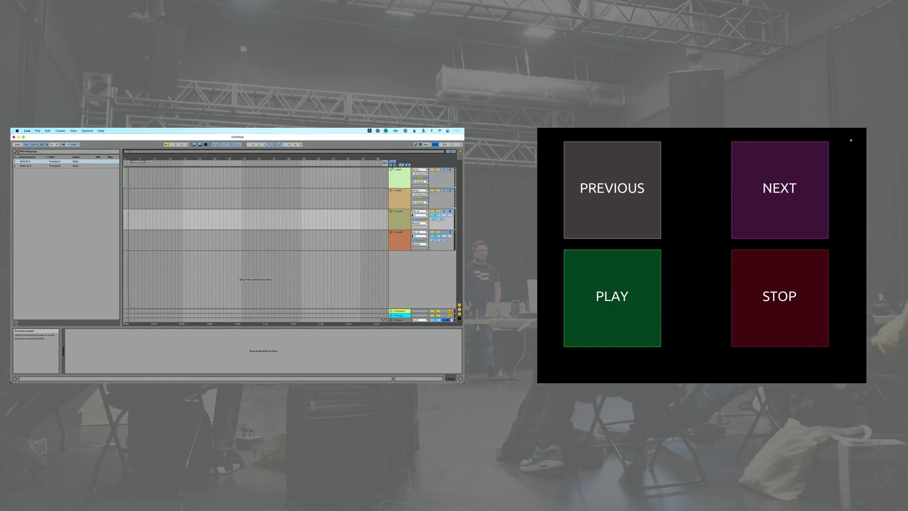
{"action": "left_click", "coordinate": [612, 190]}
{"action": "left_click", "coordinate": [780, 190]}
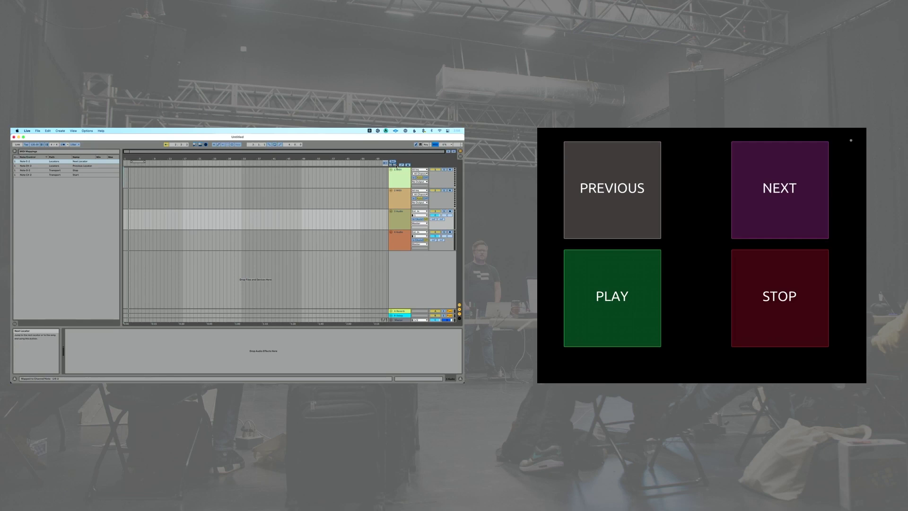
{"action": "key", "text": "super+m"}
Switch back to TouchOSC, move the PLAY button slightly left and down, and shift PREVIOUS left to line up with it.
{"action": "key", "text": "super+Tab"}
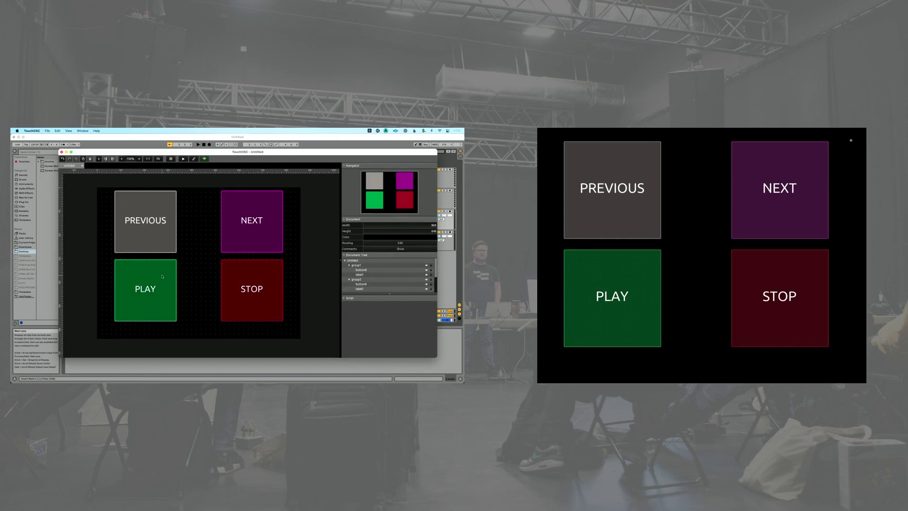
{"action": "left_click_drag", "start_coordinate": [158, 277], "coordinate": [154, 282]}
{"action": "left_click_drag", "start_coordinate": [175, 220], "coordinate": [170, 221]}
{"action": "left_click", "coordinate": [180, 221]}
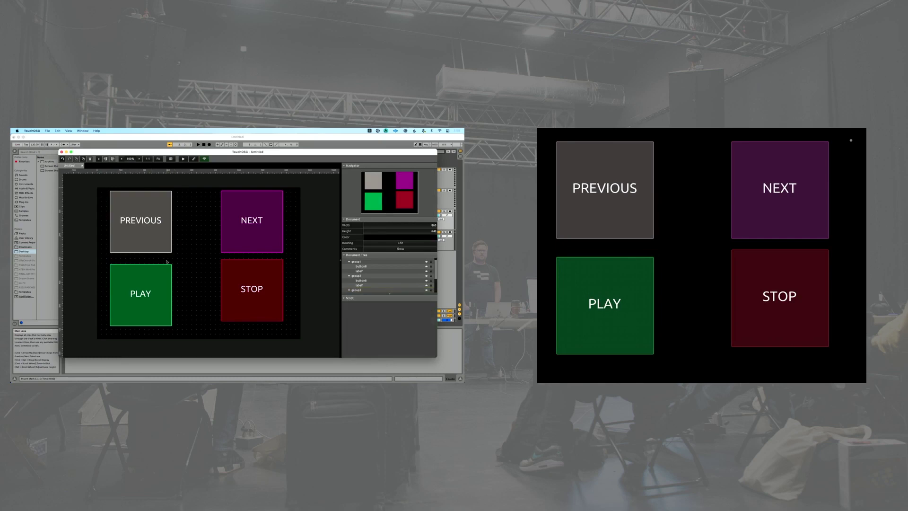
Shift the PREVIOUS, PLAY, NEXT and STOP buttons slightly down so both rows line up horizontally.
{"action": "left_click_drag", "start_coordinate": [154, 237], "coordinate": [151, 240]}
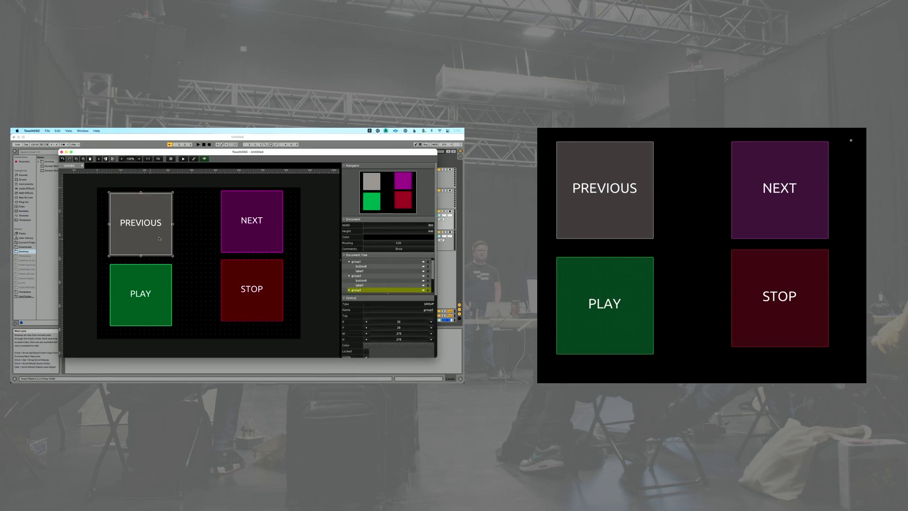
{"action": "left_click", "coordinate": [189, 239]}
{"action": "left_click_drag", "start_coordinate": [142, 286], "coordinate": [142, 289]}
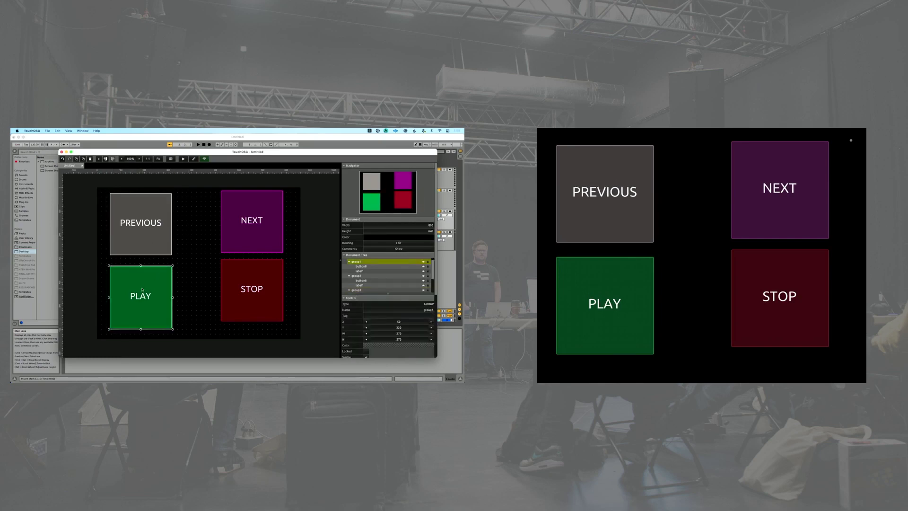
{"action": "left_click", "coordinate": [181, 274]}
{"action": "left_click_drag", "start_coordinate": [258, 227], "coordinate": [258, 229]}
{"action": "left_click_drag", "start_coordinate": [254, 268], "coordinate": [253, 275]}
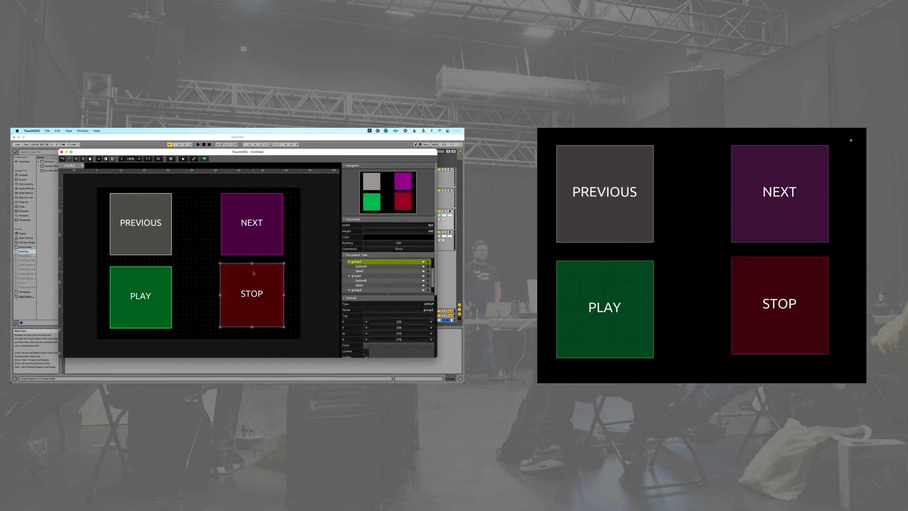
{"action": "left_click", "coordinate": [195, 277]}
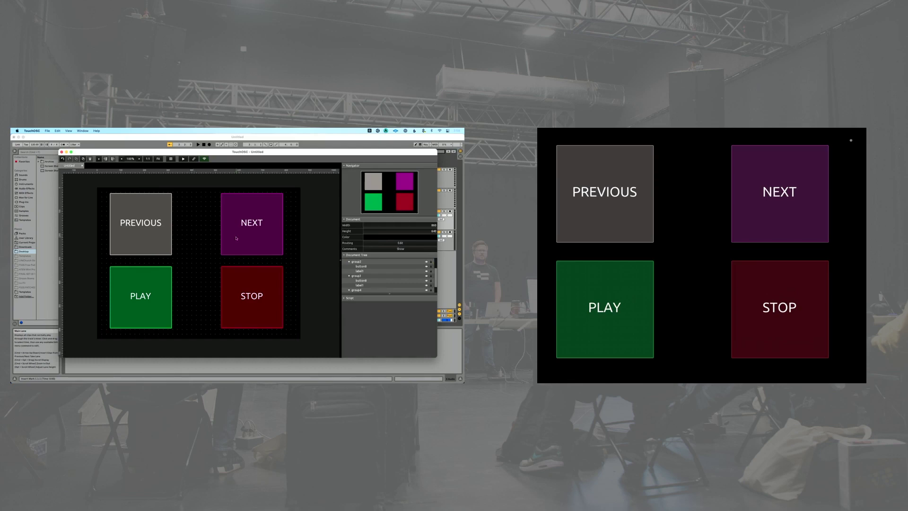
Move NEXT and STOP slightly left and PREVIOUS and PLAY slightly right to narrow the gap between the two columns.
{"action": "left_click_drag", "start_coordinate": [236, 237], "coordinate": [228, 237]}
{"action": "left_click_drag", "start_coordinate": [132, 240], "coordinate": [140, 241]}
{"action": "left_click_drag", "start_coordinate": [137, 287], "coordinate": [145, 287]}
{"action": "left_click_drag", "start_coordinate": [239, 284], "coordinate": [233, 284]}
{"action": "left_click", "coordinate": [201, 268]}
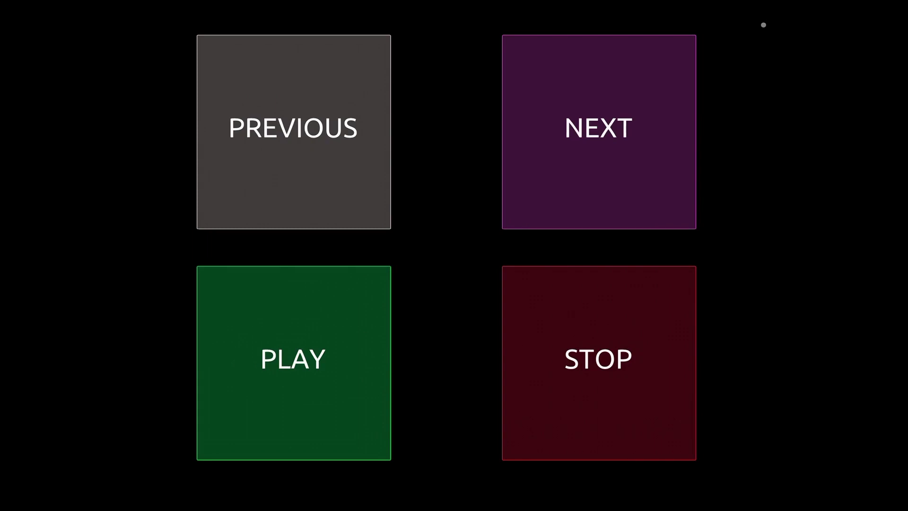
On the iPad, disconnect from the editor server and save the received layout as Simple Playback Template.
{"action": "key", "text": "Escape"}
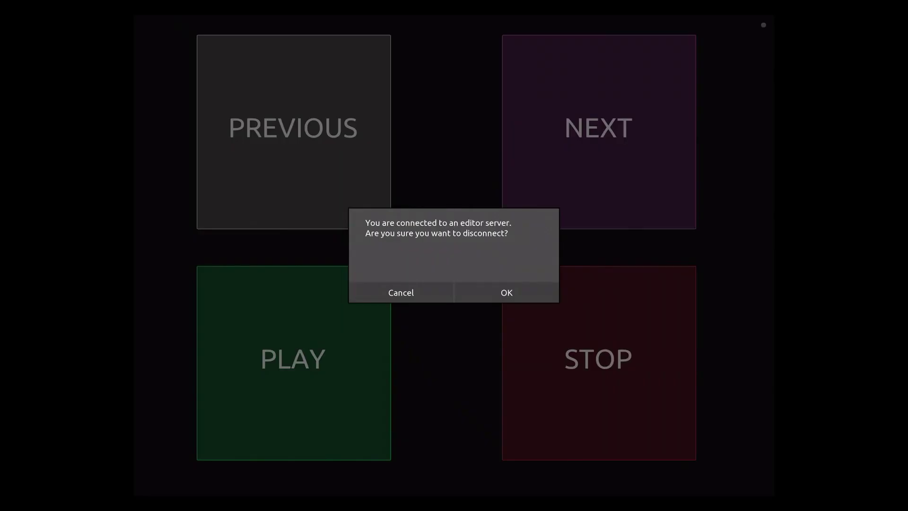
{"action": "key", "text": "Return"}
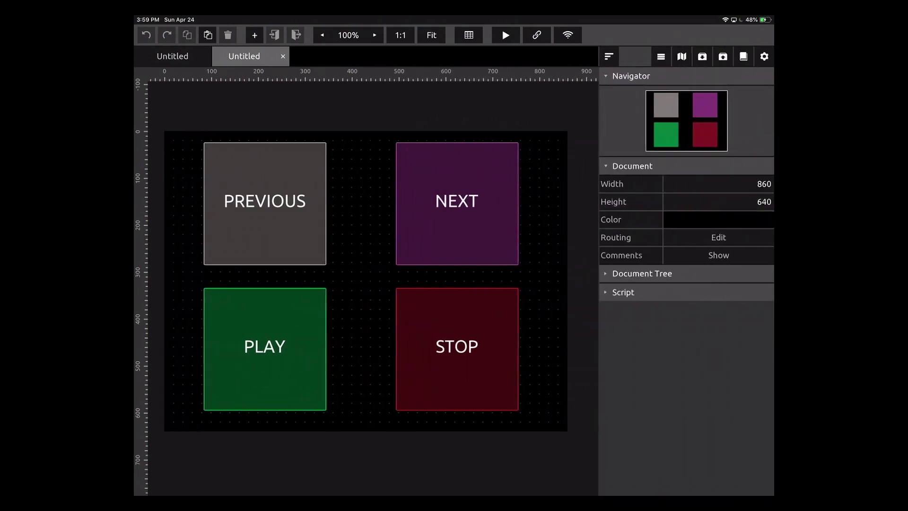
{"action": "key", "text": "ctrl+s"}
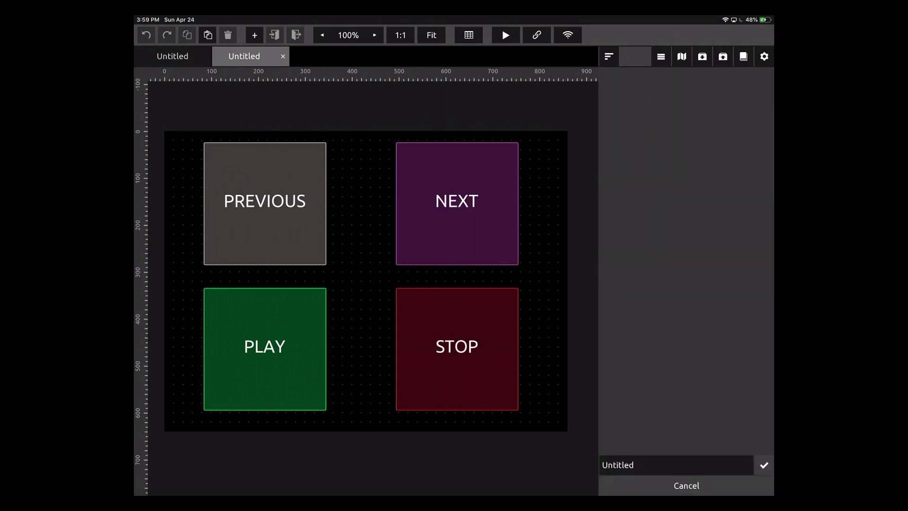
{"action": "left_click", "coordinate": [676, 464]}
{"action": "key", "text": "BackSpace"}
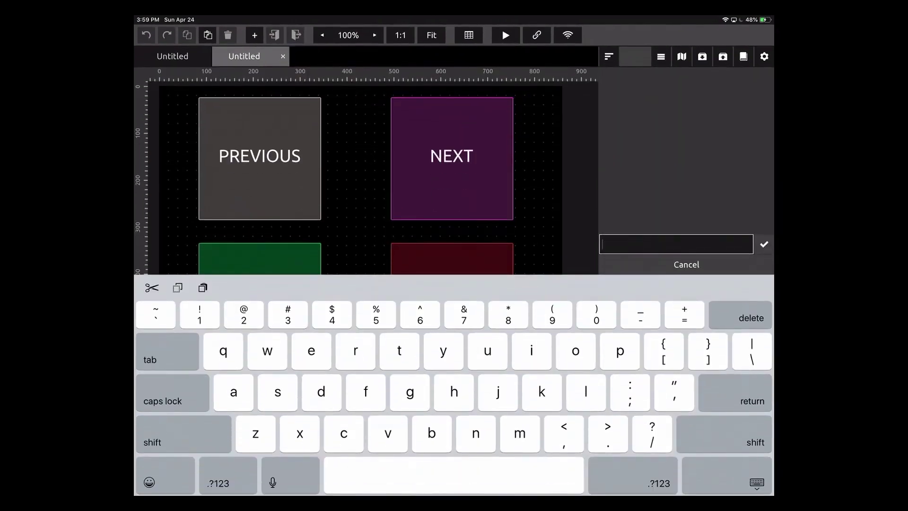
{"action": "type", "text": "Simple Play"}
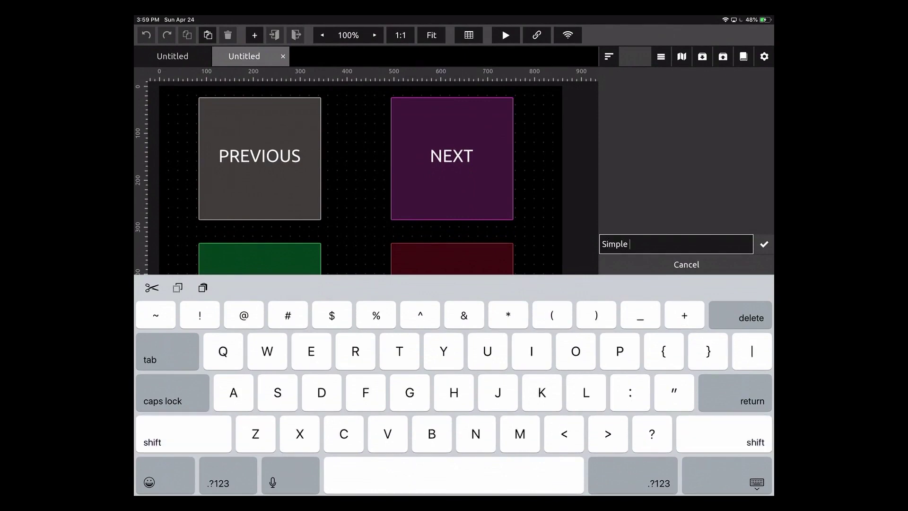
{"action": "type", "text": "back"}
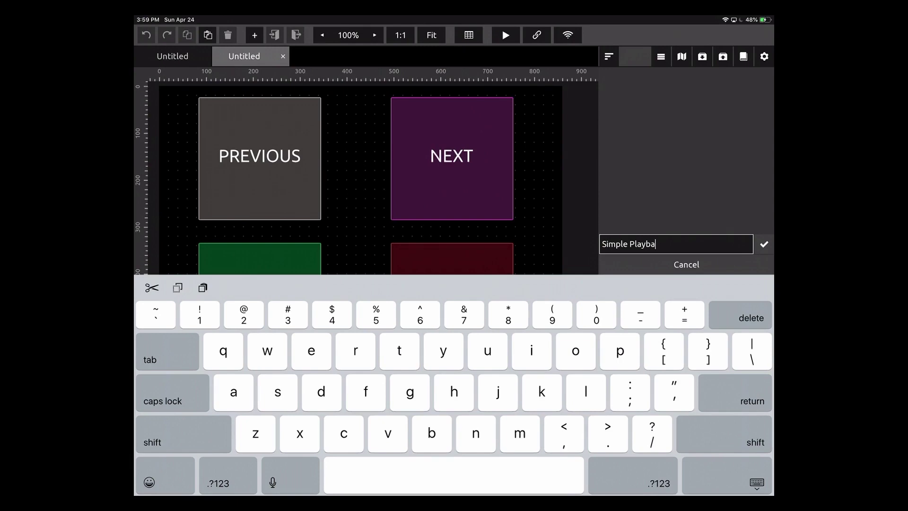
{"action": "key", "text": "shift"}
{"action": "type", "text": "Template"}
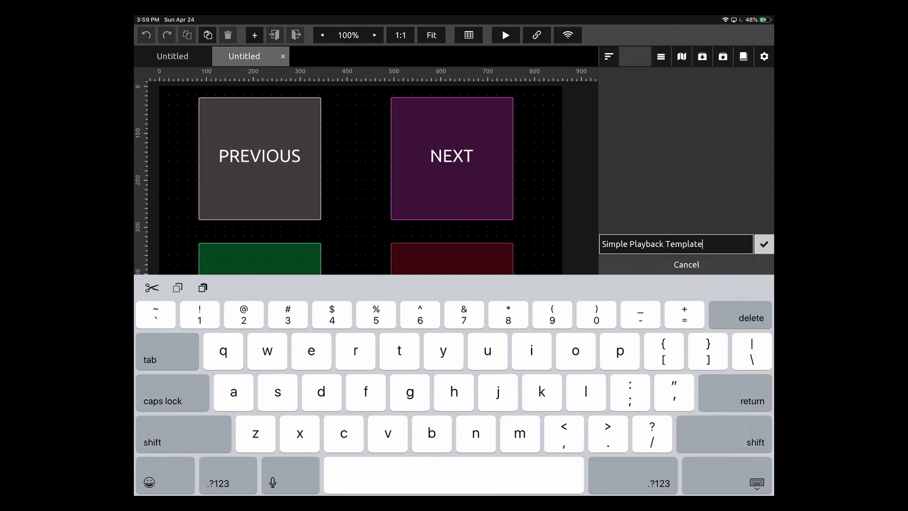
{"action": "key", "text": "Return"}
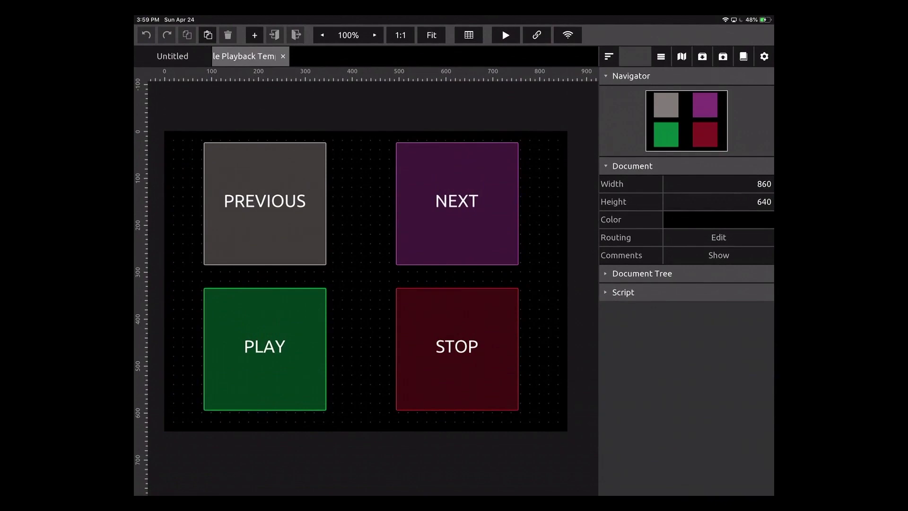
Switch to TouchOSC on the Mac and save the layout there as SIMPLE PLAYBACK TEMPLATE.
{"action": "left_click", "coordinate": [172, 56]}
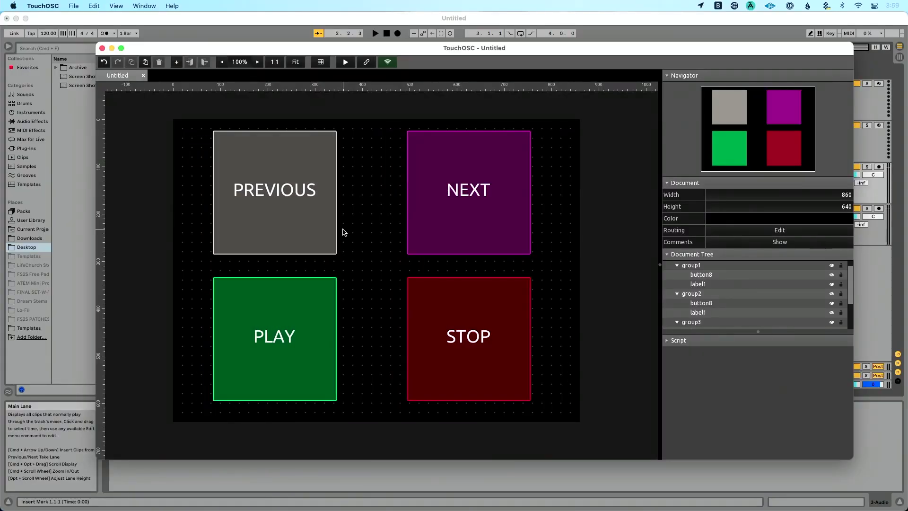
{"action": "left_click", "coordinate": [73, 6]}
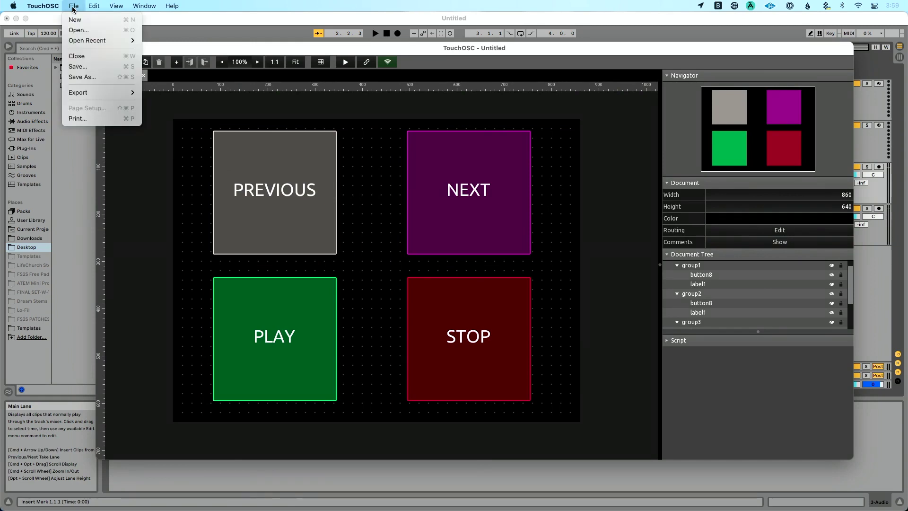
{"action": "left_click", "coordinate": [105, 67]}
{"action": "type", "text": "SIMPLE PLAYBACK TEMPLATE"}
{"action": "key", "text": "Return"}
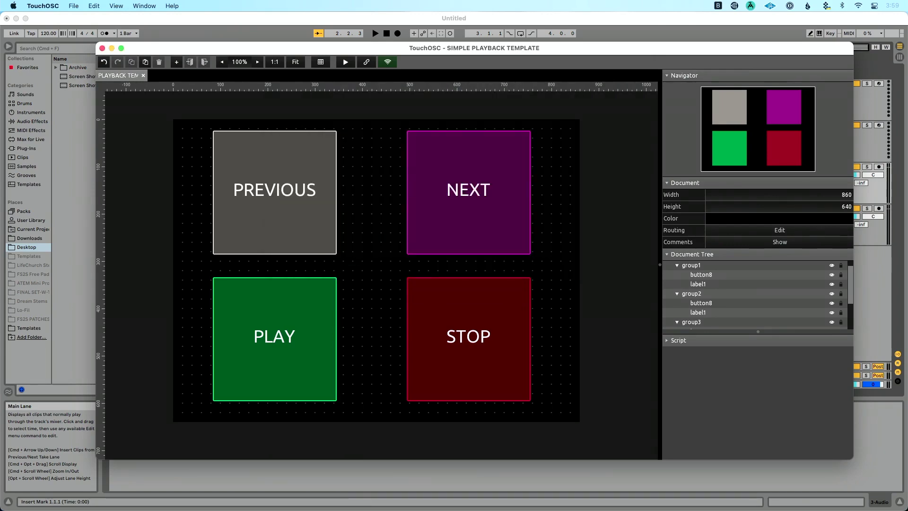